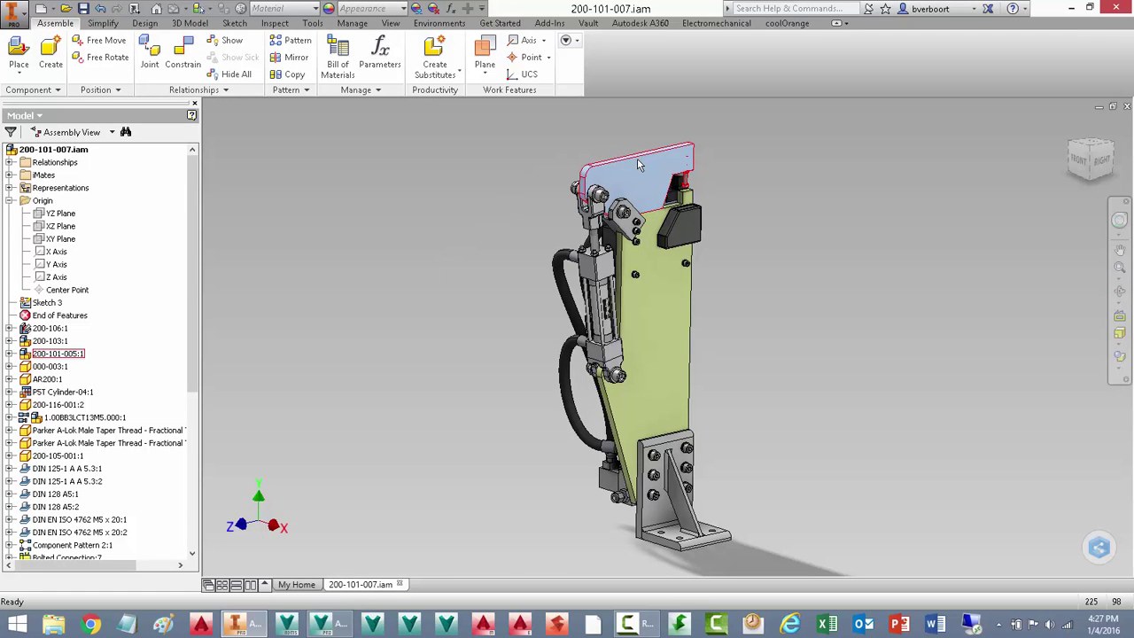
- Switch selection to Part Priority and open the top plate 200-101-006.ipt from the assembly
{"action": "right_click", "coordinate": [555, 154], "text": "shift"}
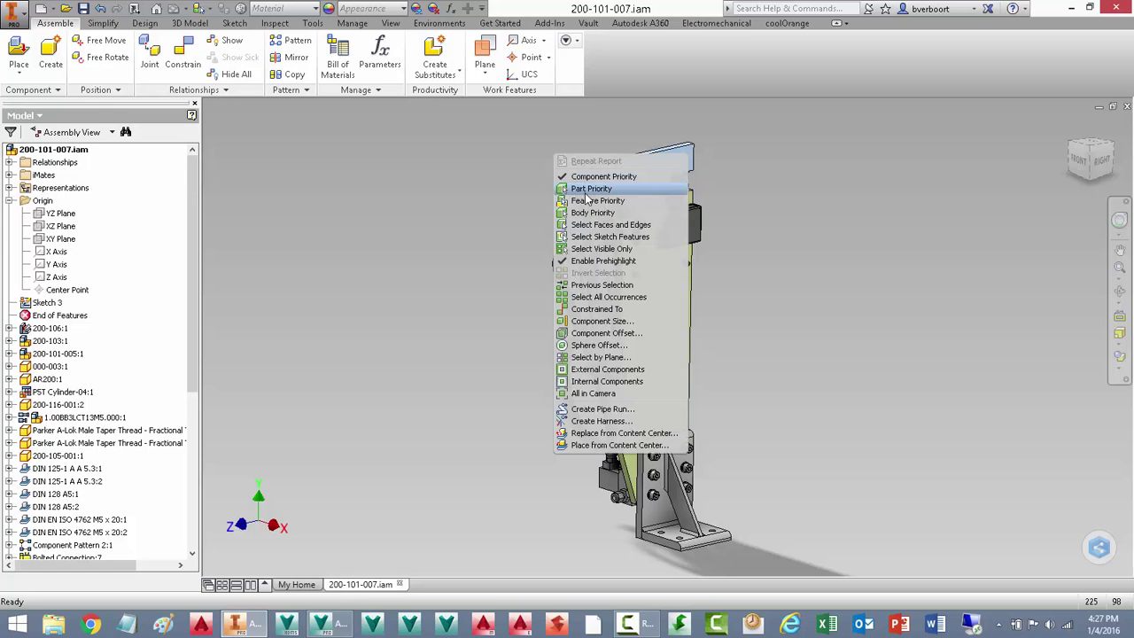
{"action": "left_click", "coordinate": [585, 188]}
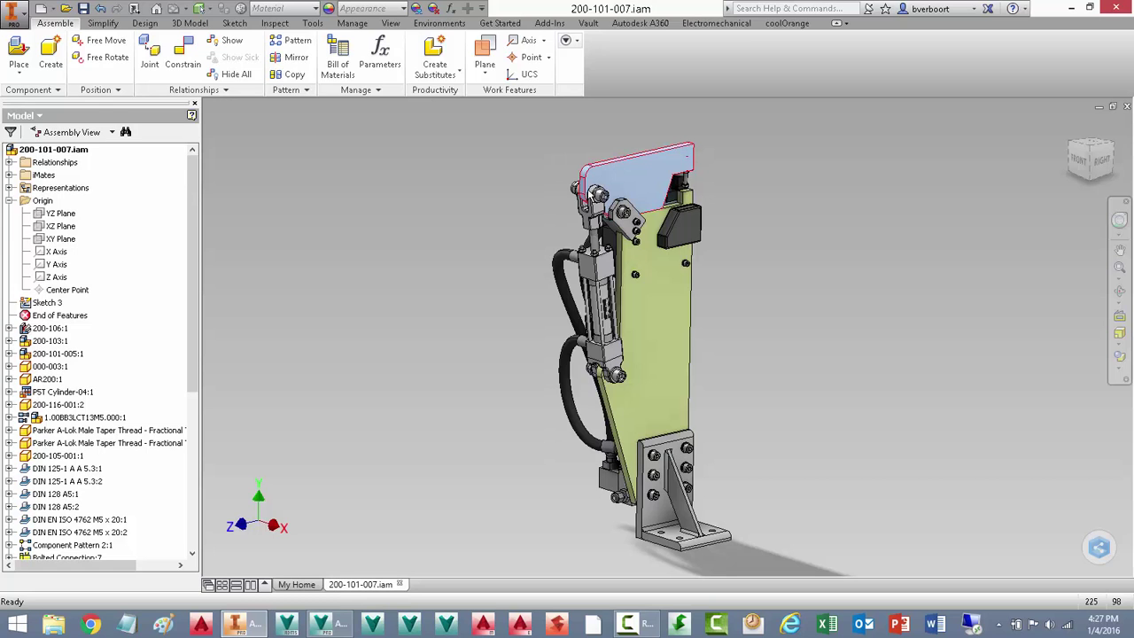
{"action": "right_click", "coordinate": [636, 169]}
{"action": "left_click", "coordinate": [639, 128]}
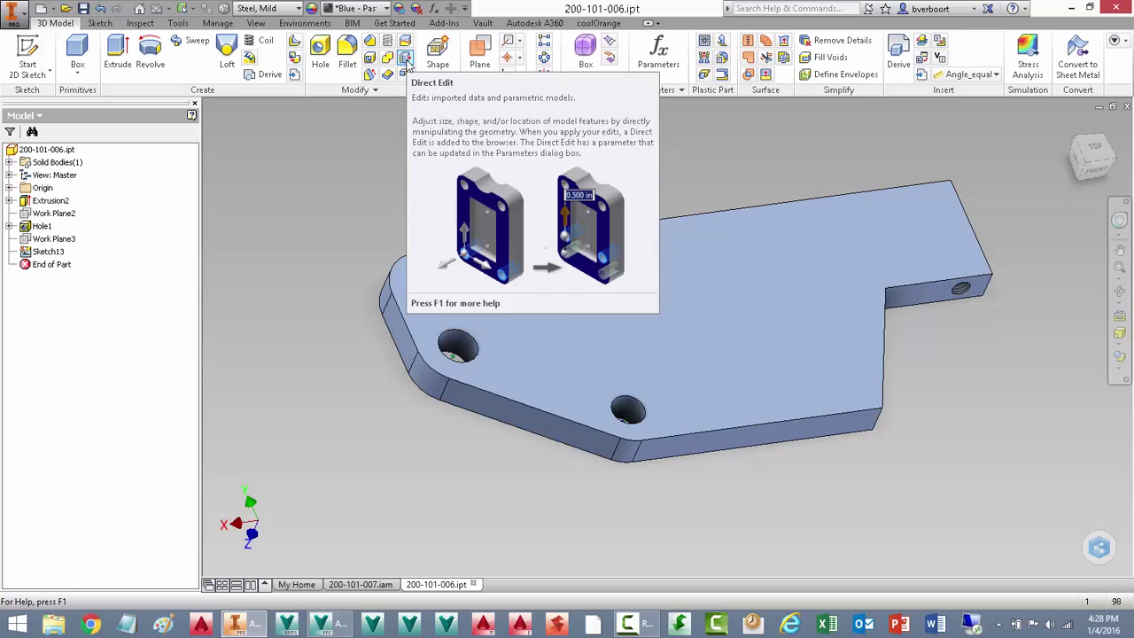
- Move the small notch face 20 mm with Direct Edit
{"action": "left_click", "coordinate": [406, 58]}
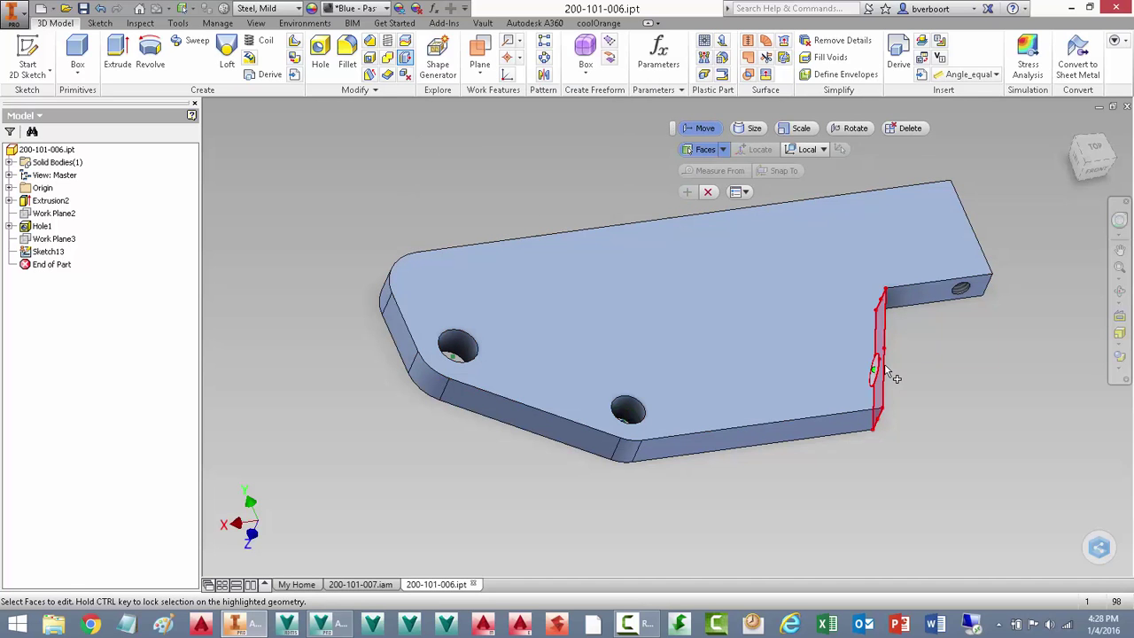
{"action": "left_click", "coordinate": [889, 373]}
{"action": "left_click_drag", "start_coordinate": [928, 383], "coordinate": [988, 400]}
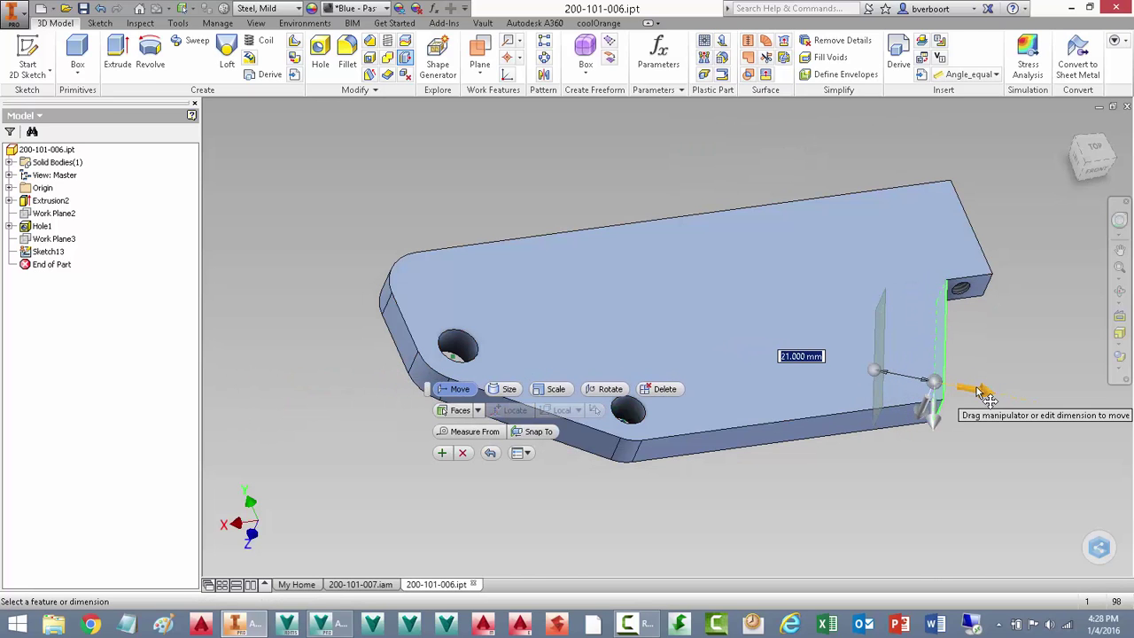
{"action": "type", "text": "20"}
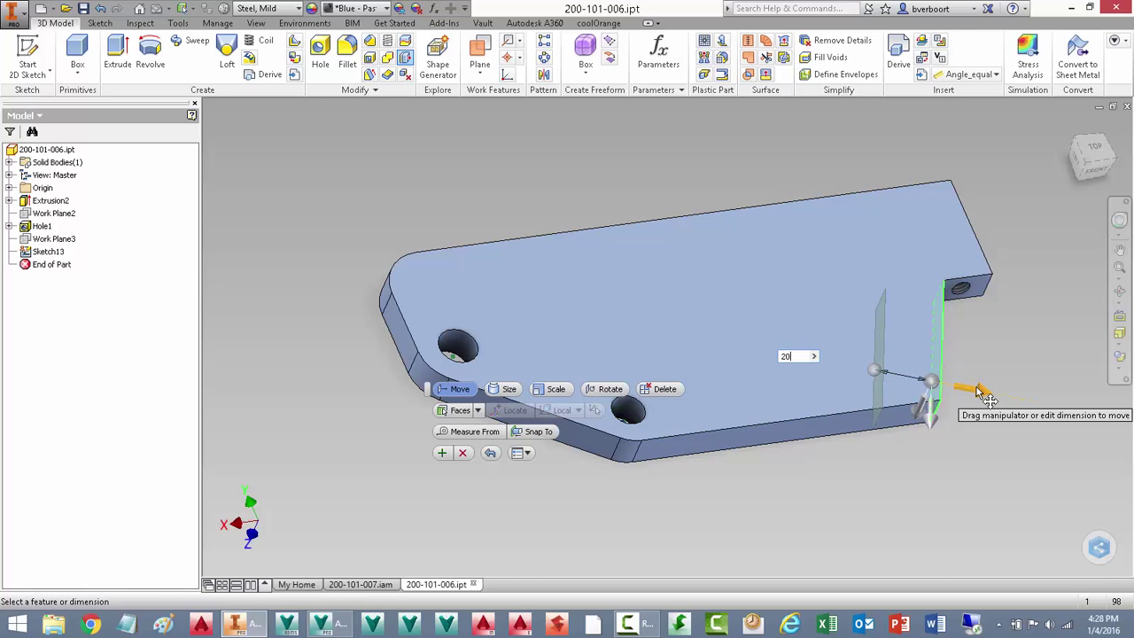
{"action": "right_click", "coordinate": [991, 359]}
{"action": "left_click", "coordinate": [1036, 358]}
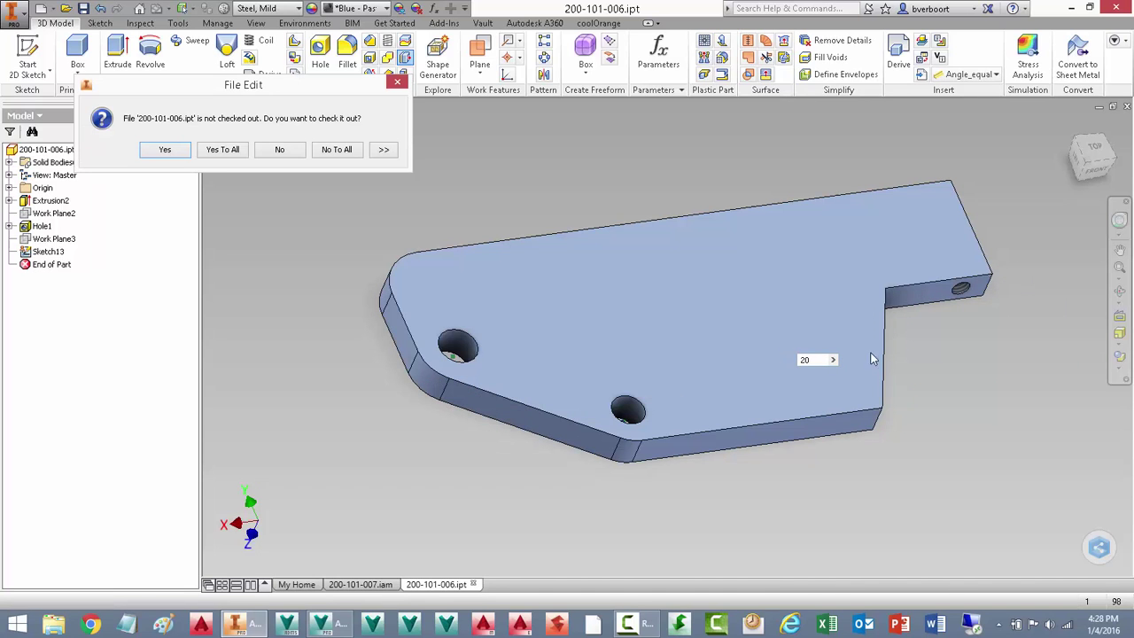
- Check out the part file and push the long top side face out 40 mm
{"action": "left_click", "coordinate": [165, 150]}
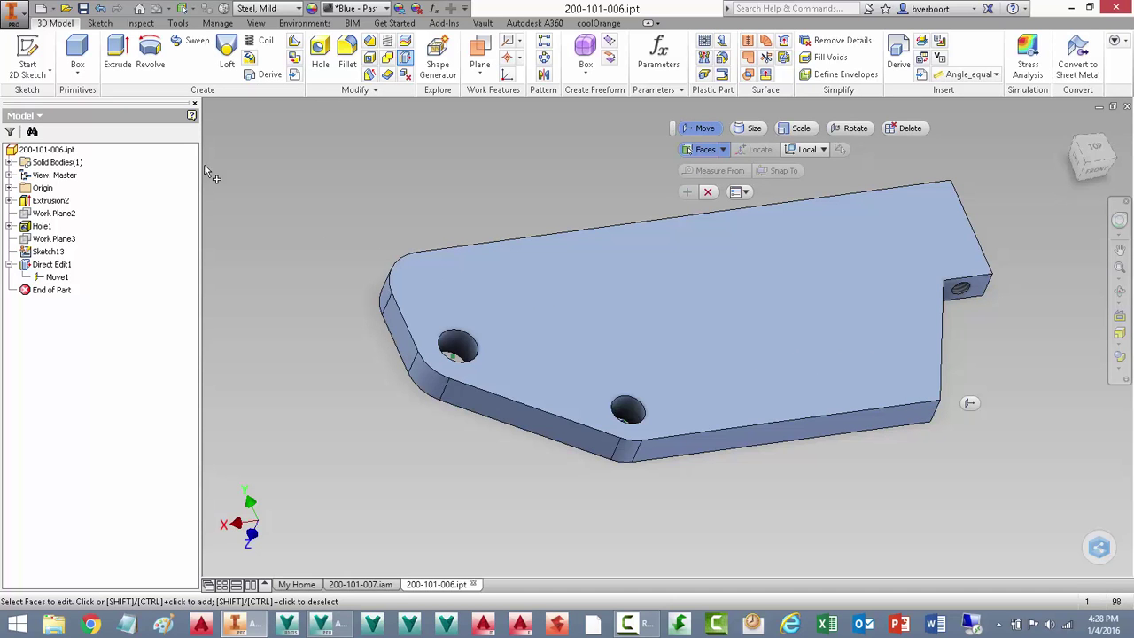
{"action": "left_click", "coordinate": [674, 214]}
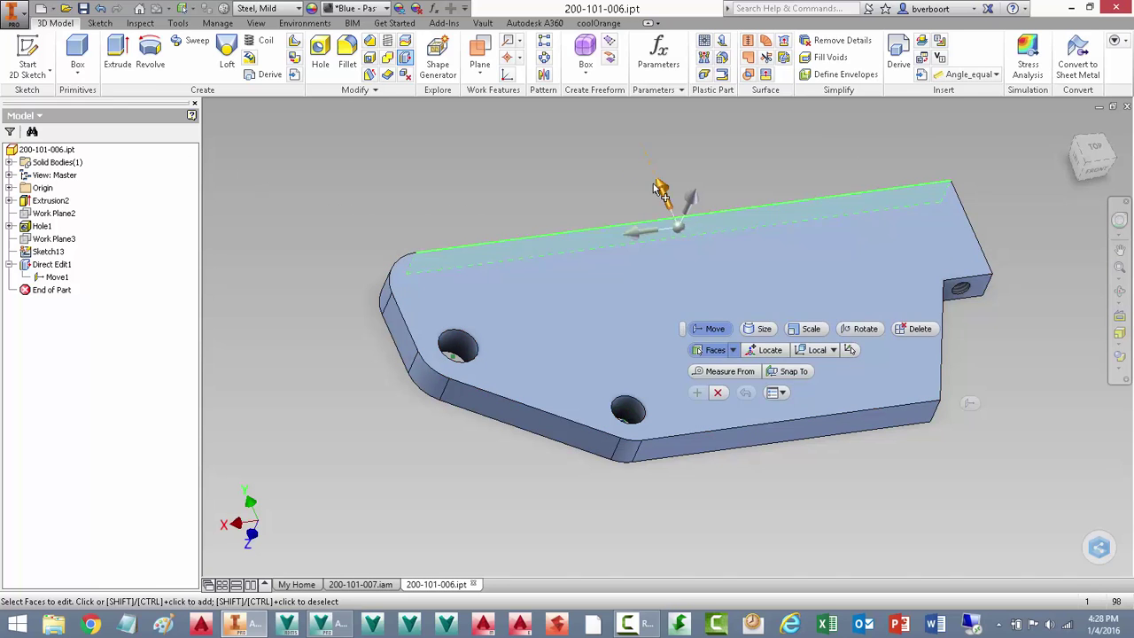
{"action": "left_click_drag", "start_coordinate": [671, 204], "coordinate": [593, 89]}
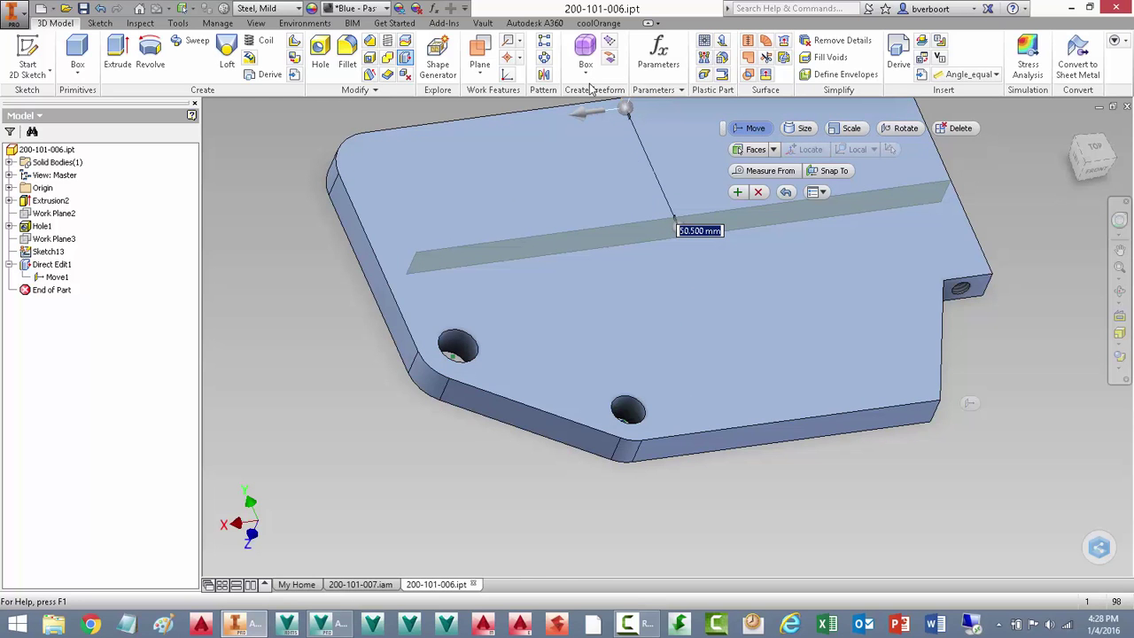
{"action": "type", "text": "40"}
{"action": "key", "text": "Return"}
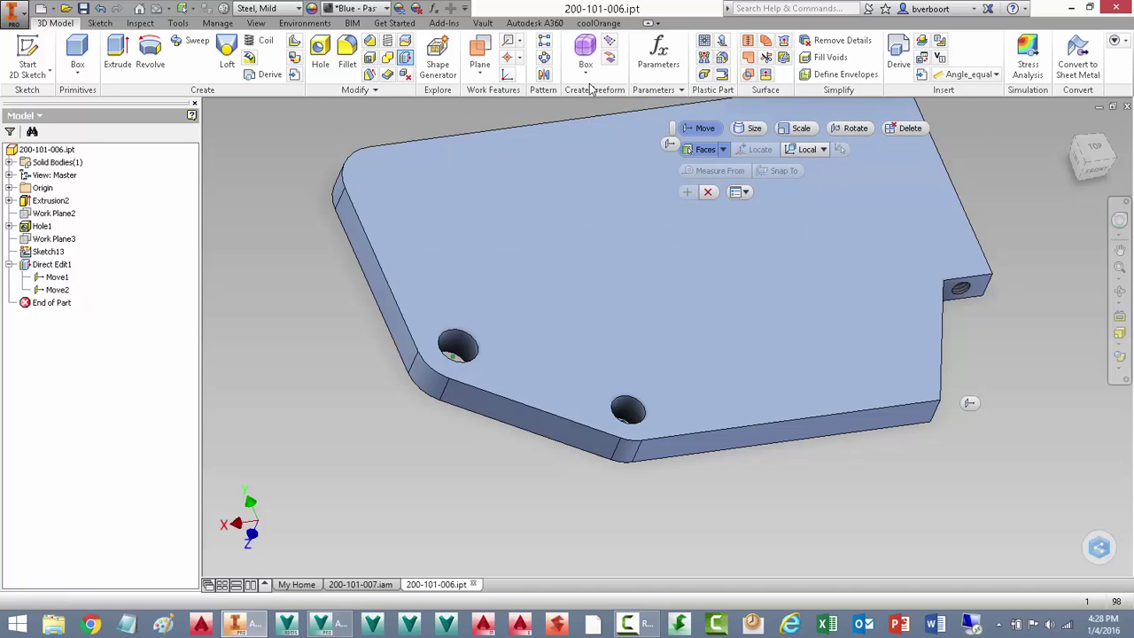
{"action": "left_click", "coordinate": [707, 192]}
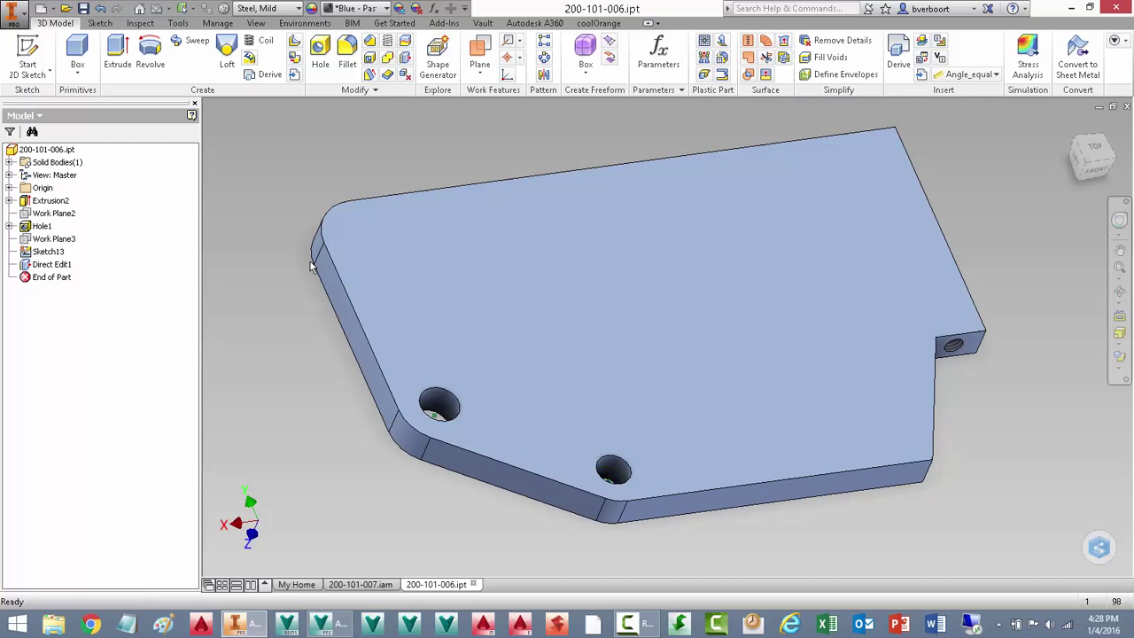
- Enter Shape Generator and pin the plate at its lower hole
{"action": "left_click", "coordinate": [438, 80]}
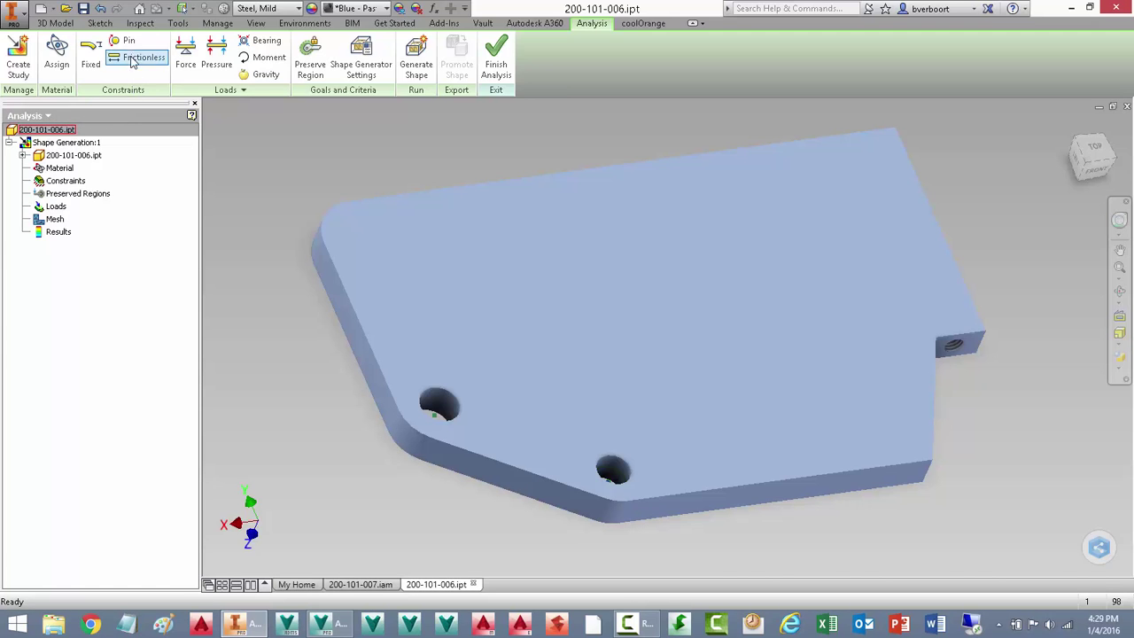
{"action": "left_click", "coordinate": [128, 42]}
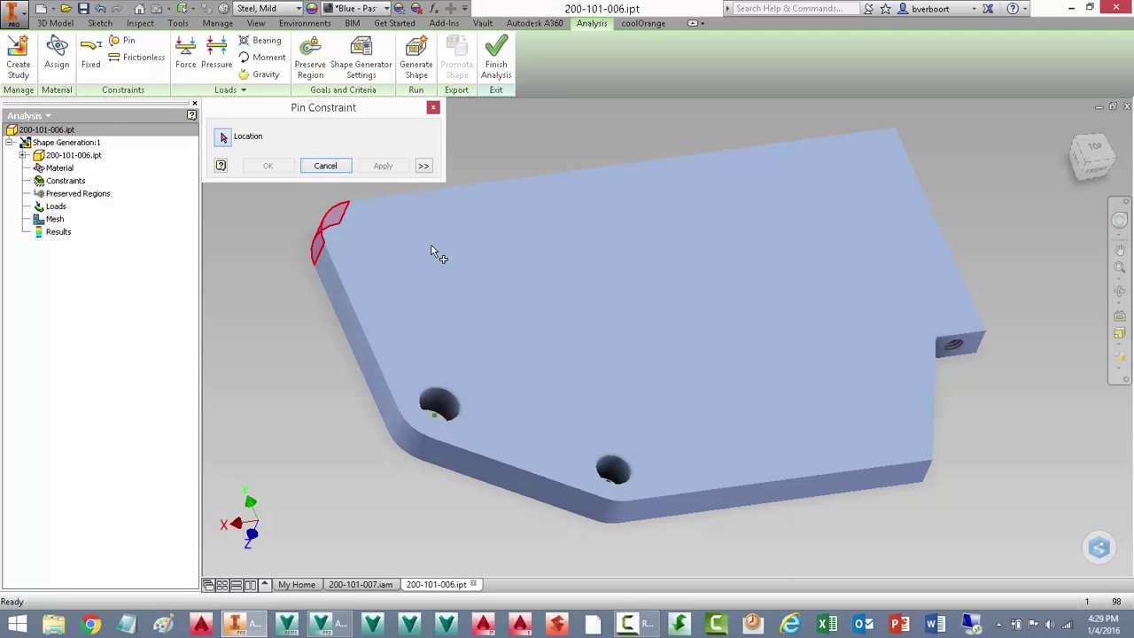
{"action": "left_click", "coordinate": [612, 468]}
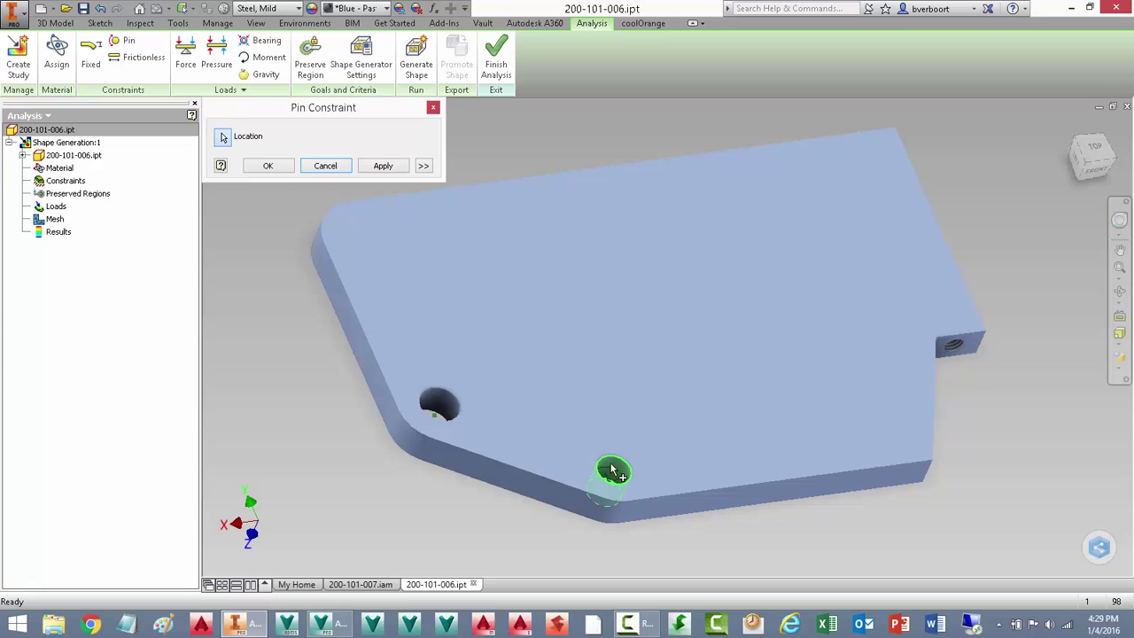
{"action": "left_click", "coordinate": [278, 166]}
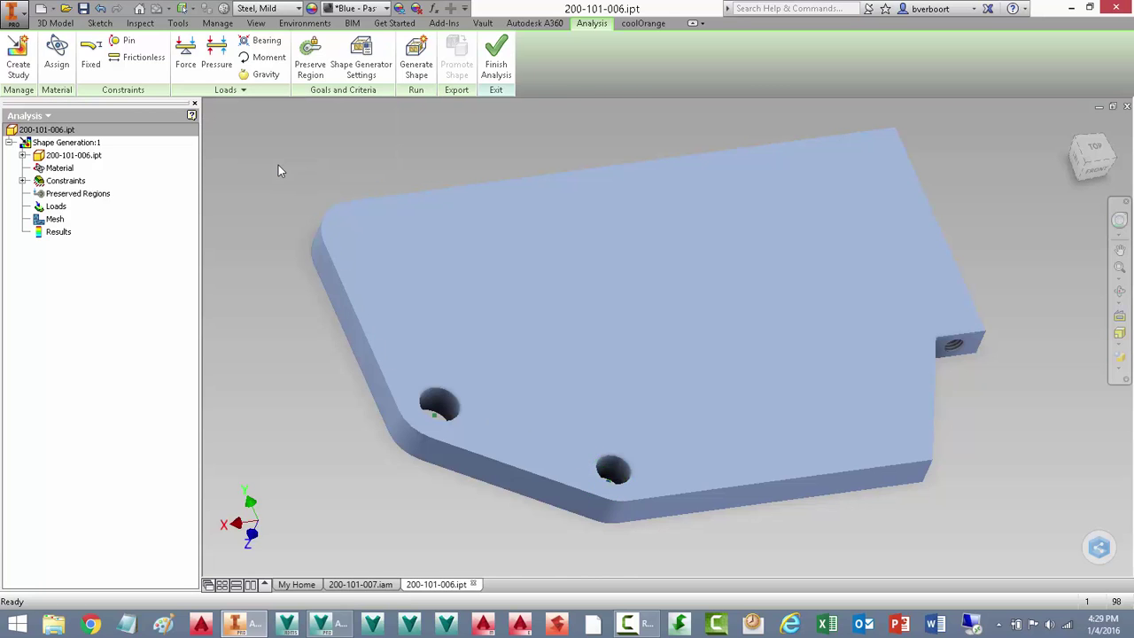
- Apply a 1000 N bearing load on the upper-left hole, directed along the left edge
{"action": "left_click", "coordinate": [260, 40]}
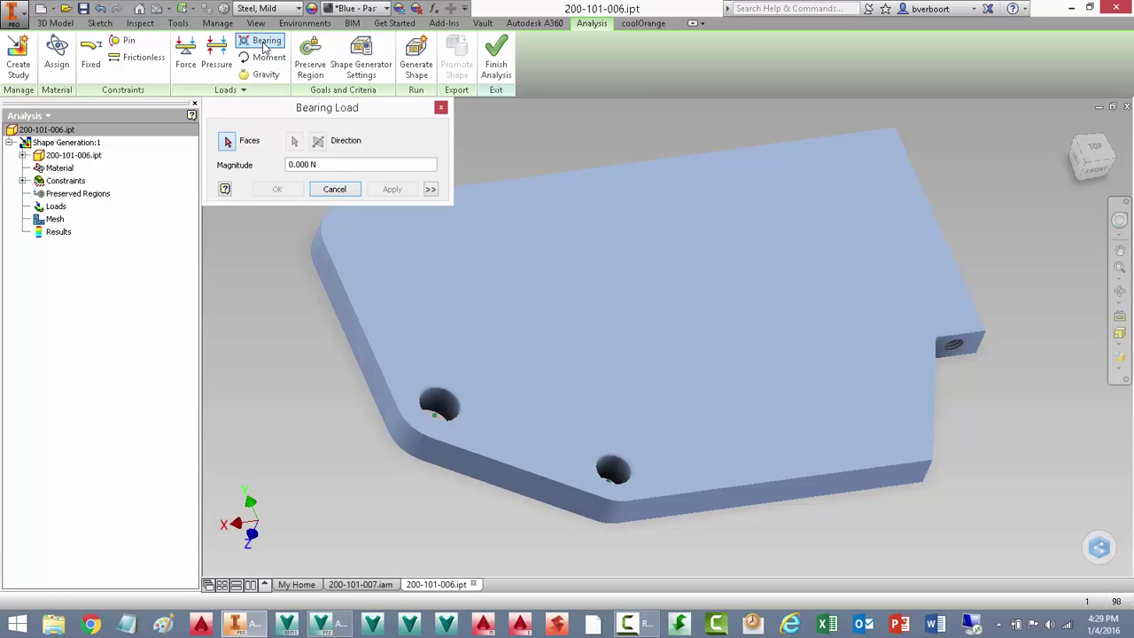
{"action": "left_click", "coordinate": [448, 410]}
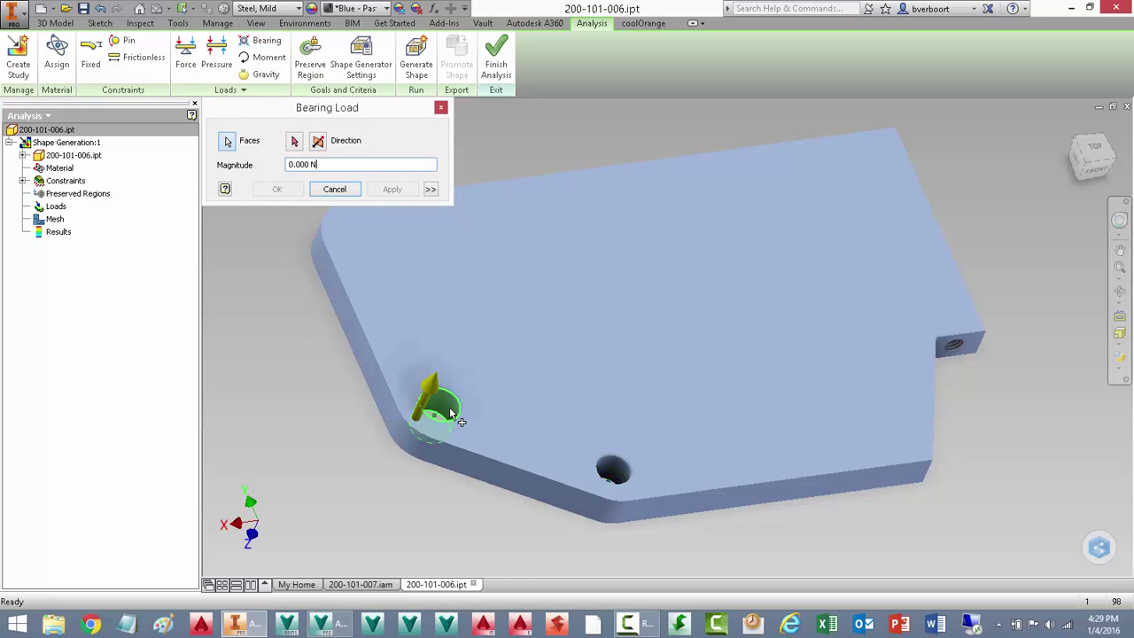
{"action": "left_click", "coordinate": [295, 141]}
{"action": "left_click", "coordinate": [348, 300]}
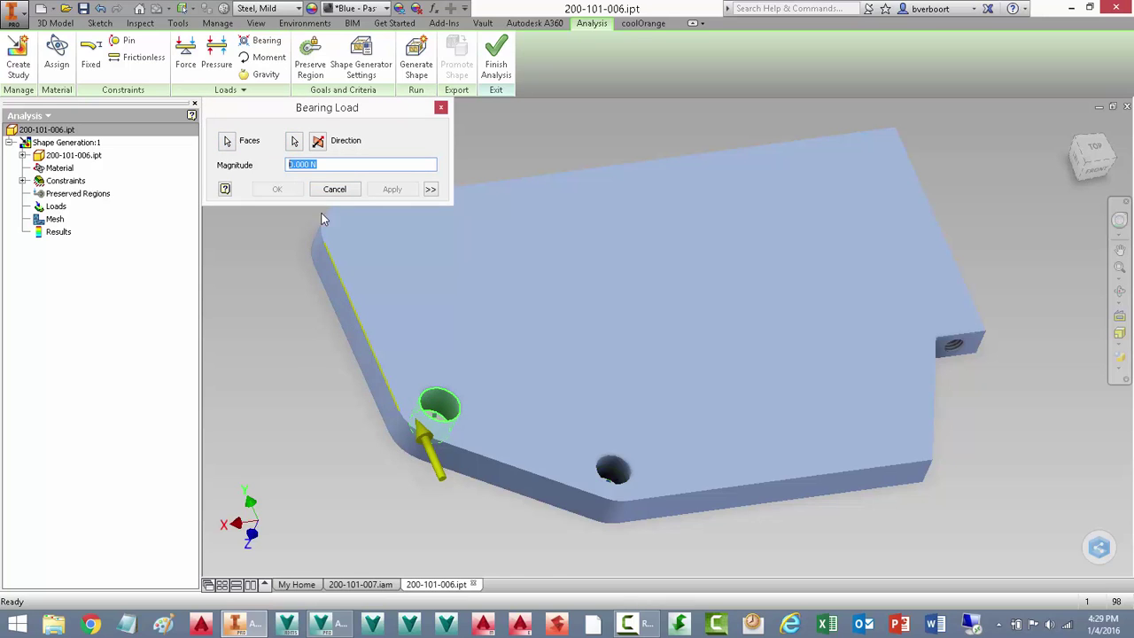
{"action": "left_click", "coordinate": [291, 165]}
{"action": "type", "text": "1000"}
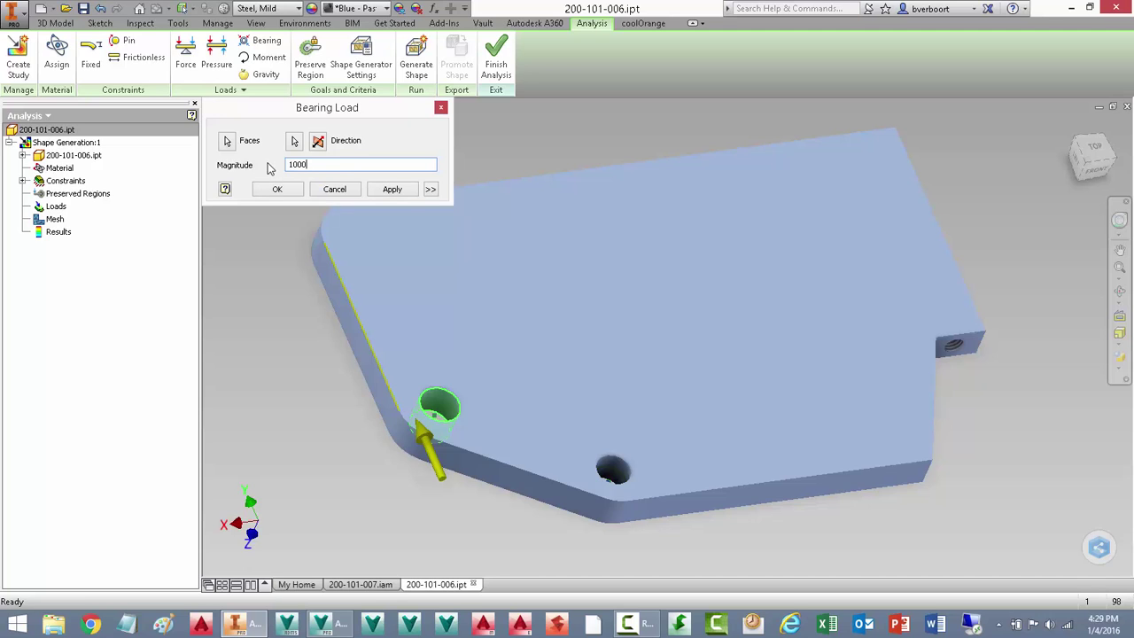
{"action": "left_click", "coordinate": [276, 191]}
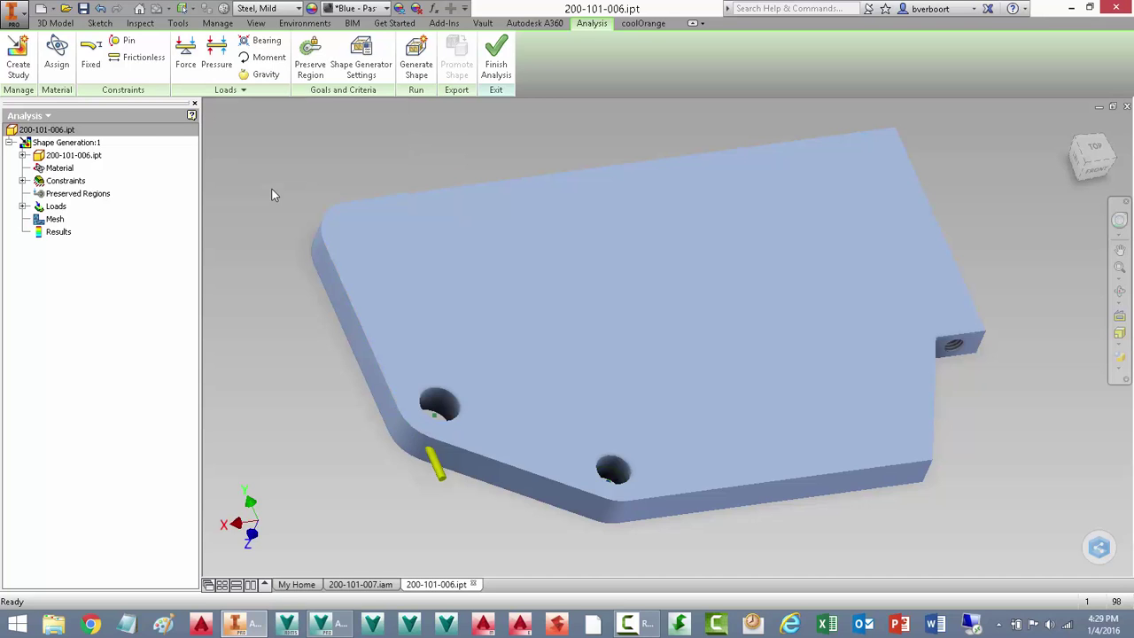
- Add a frictionless constraint on the small notch end face
{"action": "left_click", "coordinate": [154, 64]}
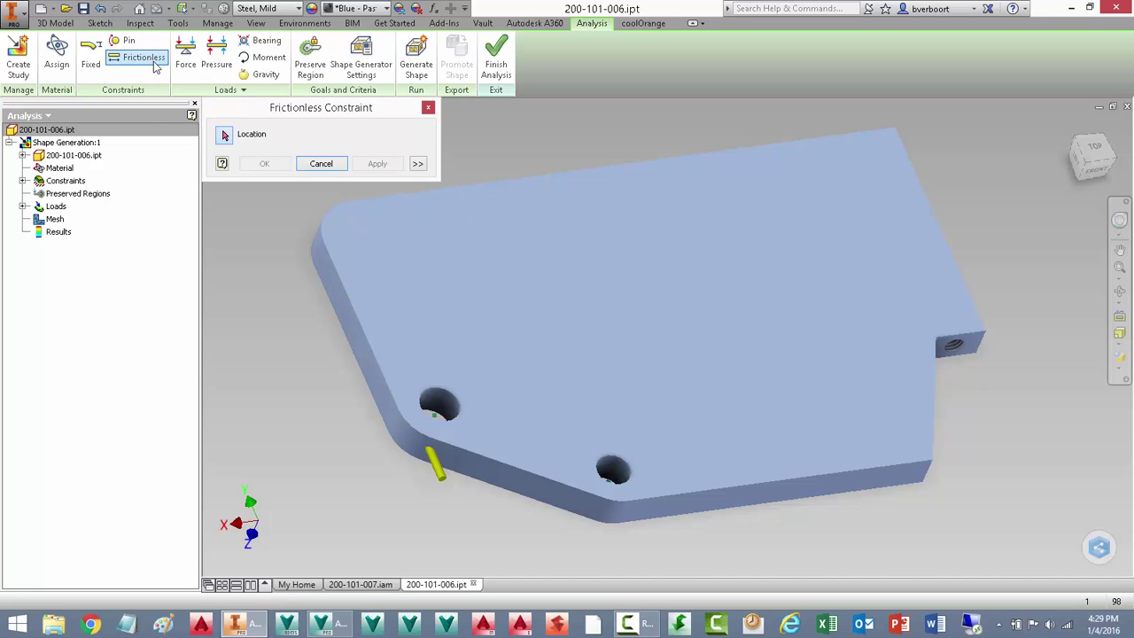
{"action": "left_click", "coordinate": [973, 346]}
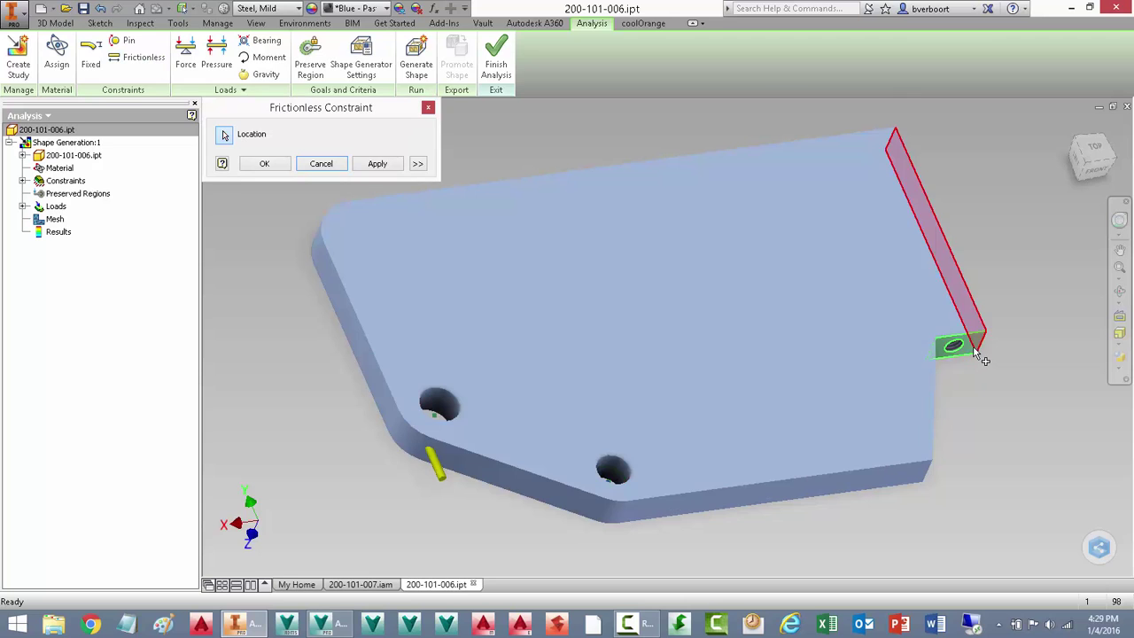
{"action": "left_click", "coordinate": [264, 164]}
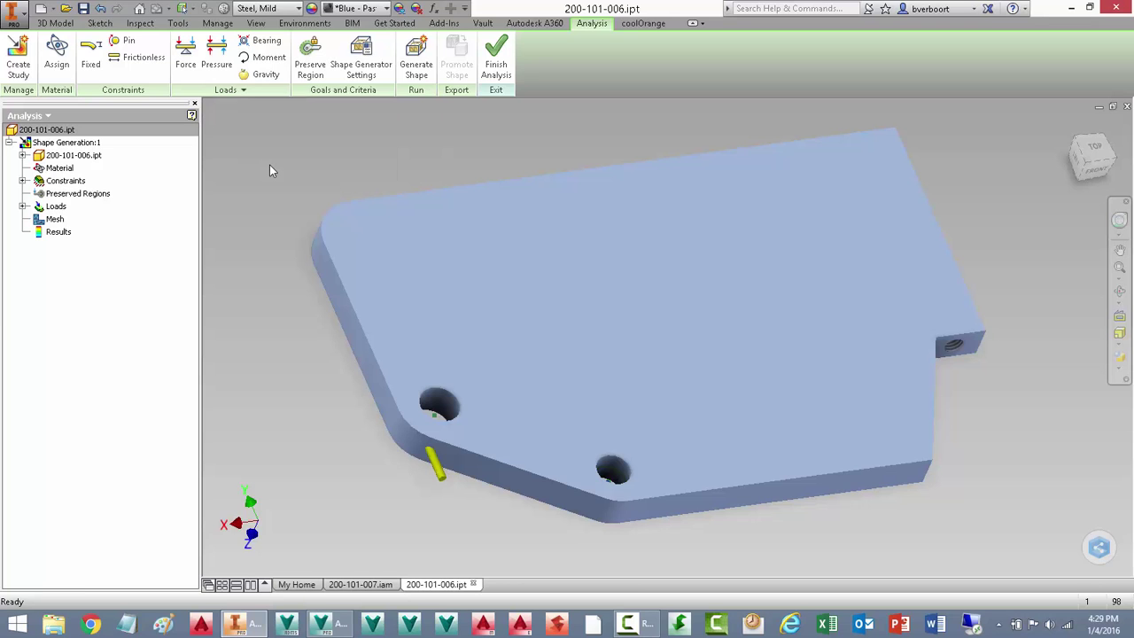
{"action": "left_click", "coordinate": [311, 74]}
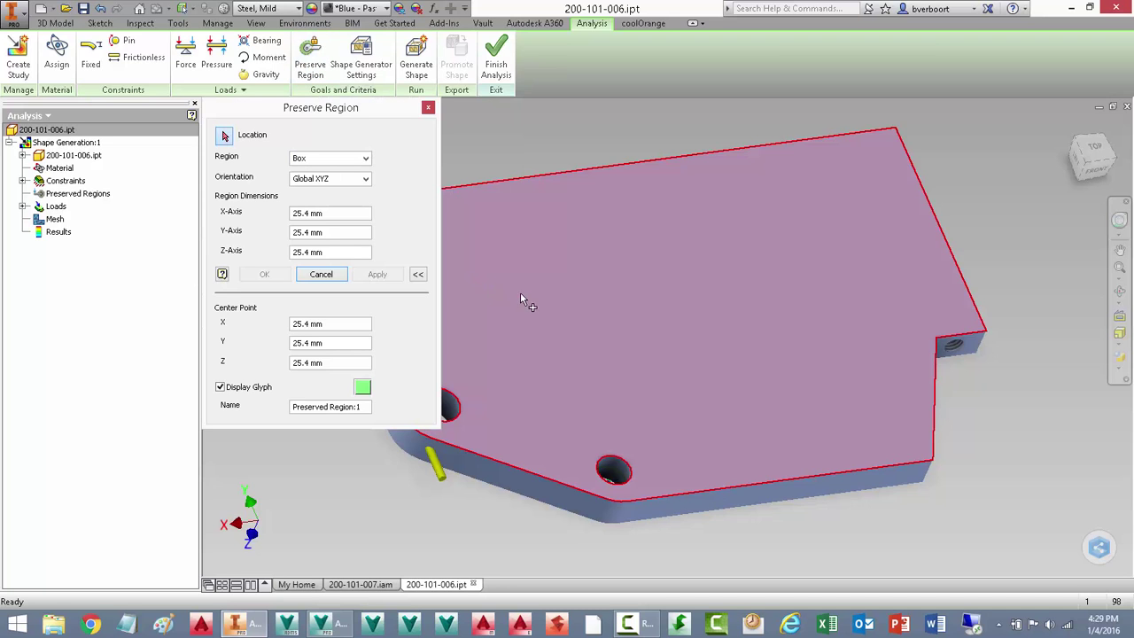
{"action": "middle_click_drag", "start_coordinate": [521, 297], "coordinate": [606, 308]}
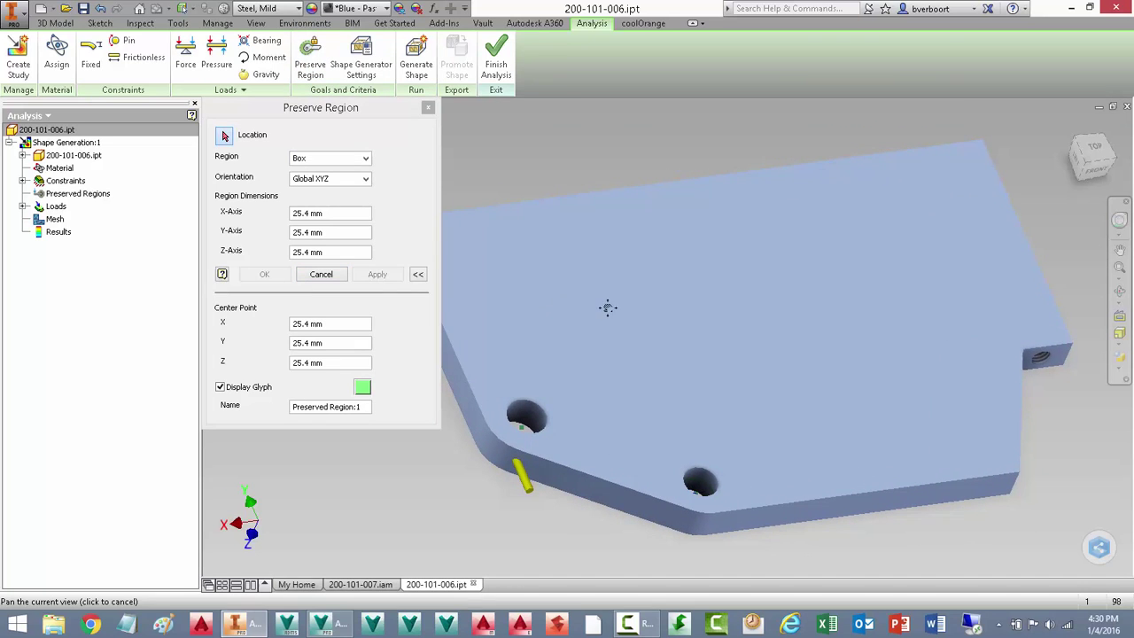
{"action": "left_click", "coordinate": [511, 461]}
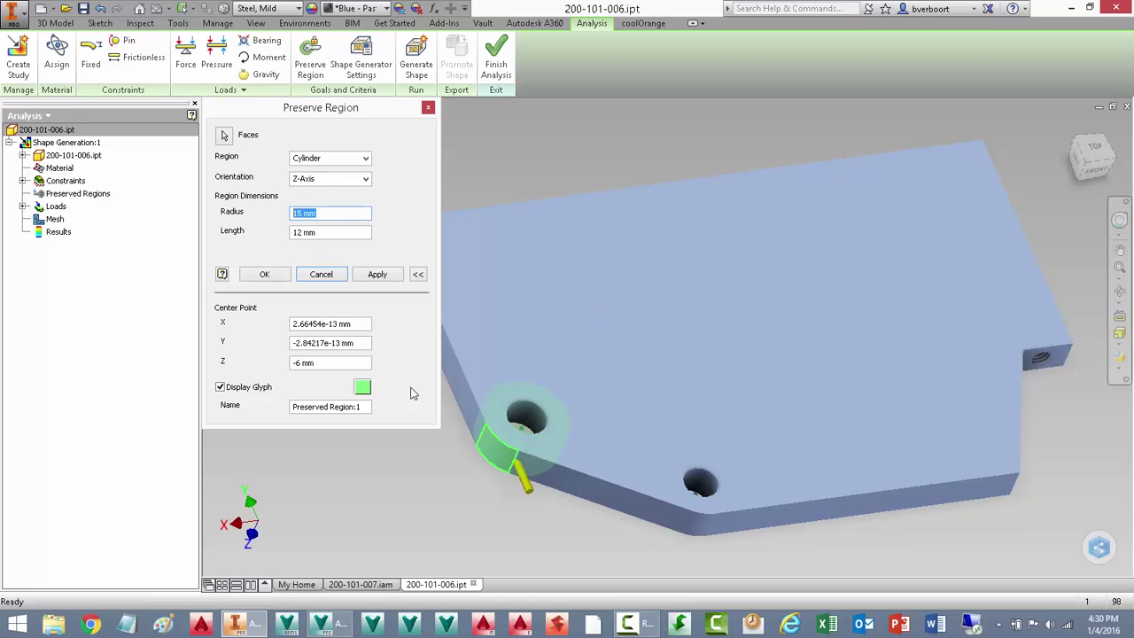
{"action": "left_click", "coordinate": [377, 274]}
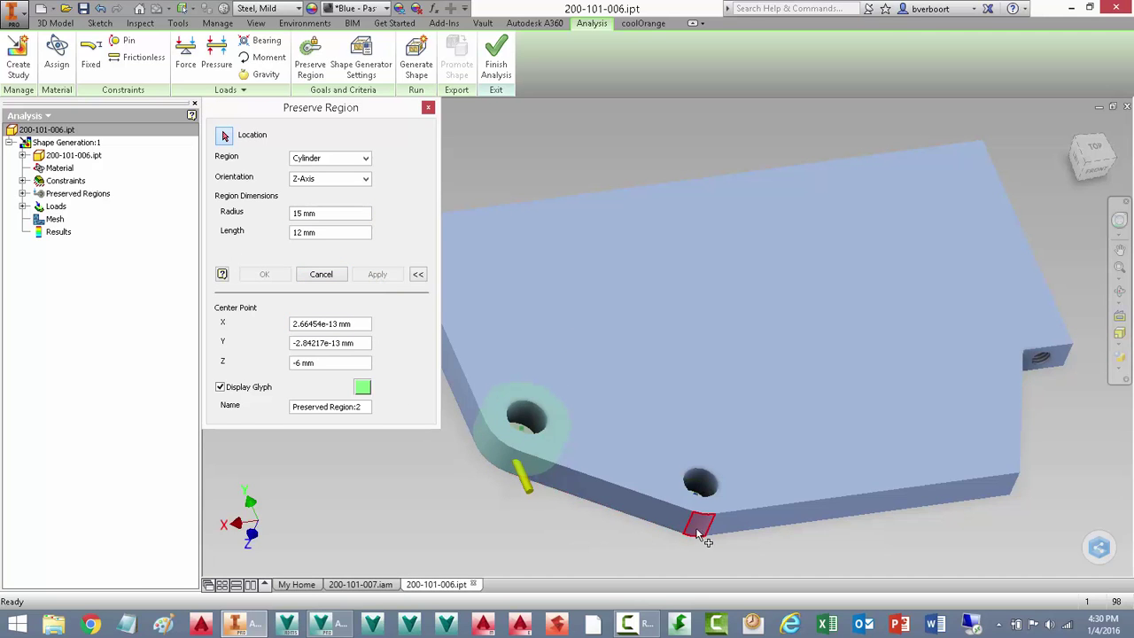
{"action": "left_click", "coordinate": [700, 532]}
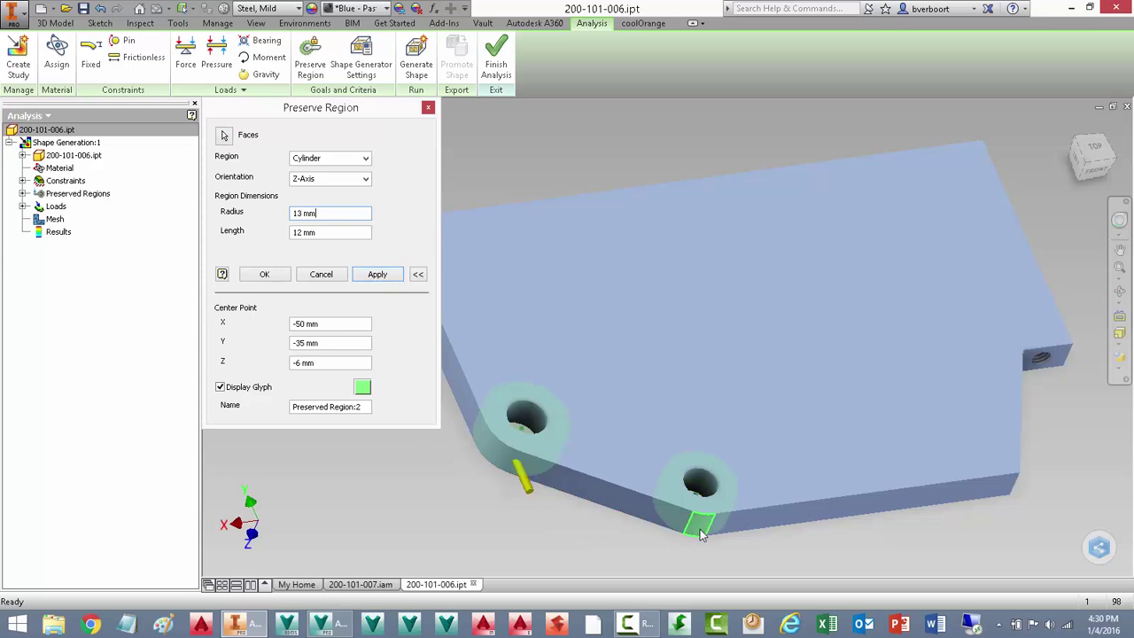
{"action": "left_click", "coordinate": [377, 275]}
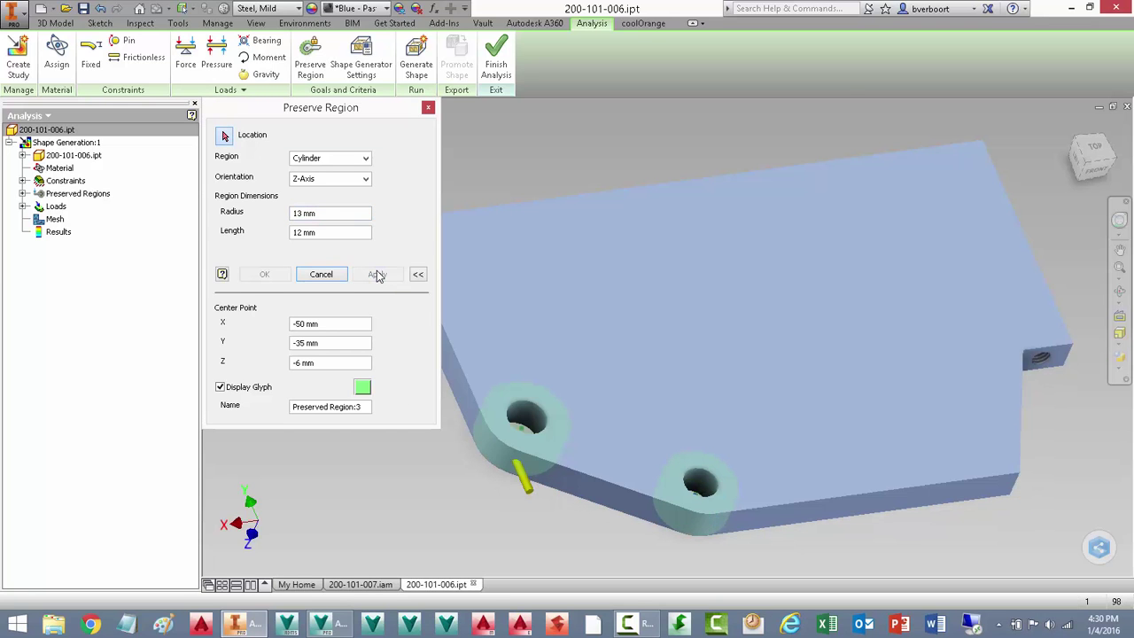
{"action": "left_click", "coordinate": [1062, 364]}
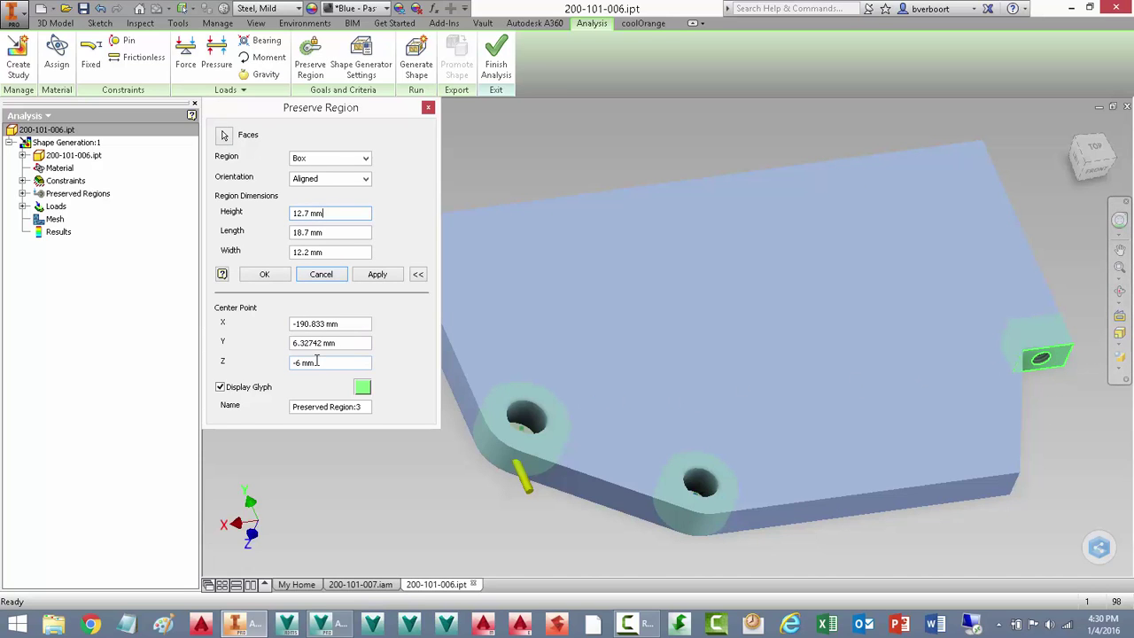
{"action": "left_click", "coordinate": [265, 276]}
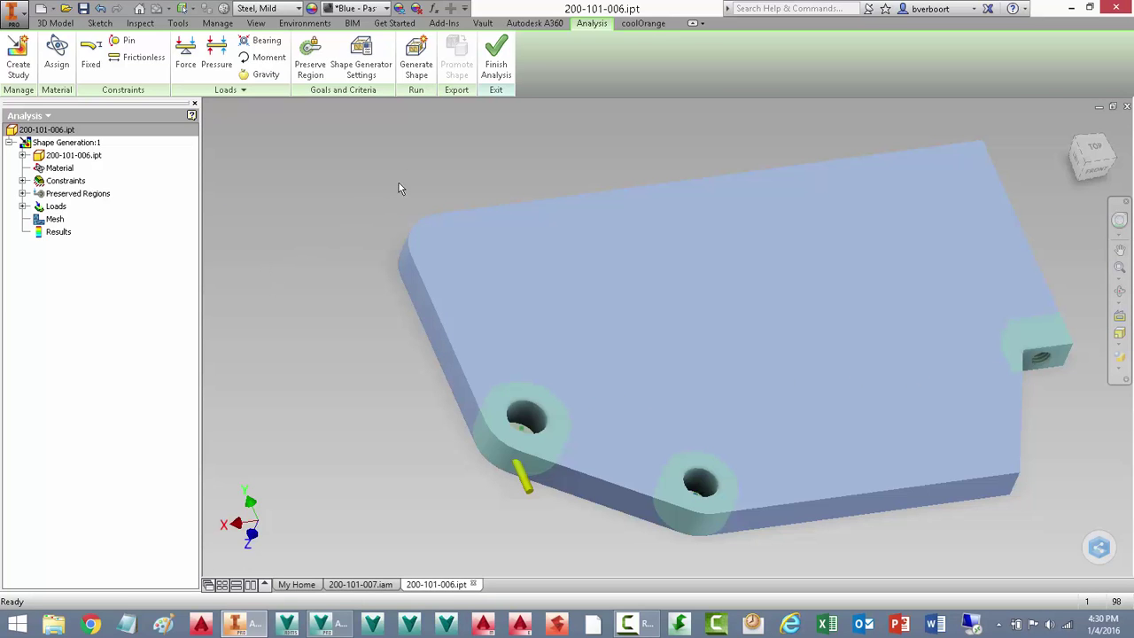
- Run Generate Shape (2.41 kg to 1.02 kg) and inspect it from the top view
{"action": "left_click", "coordinate": [422, 65]}
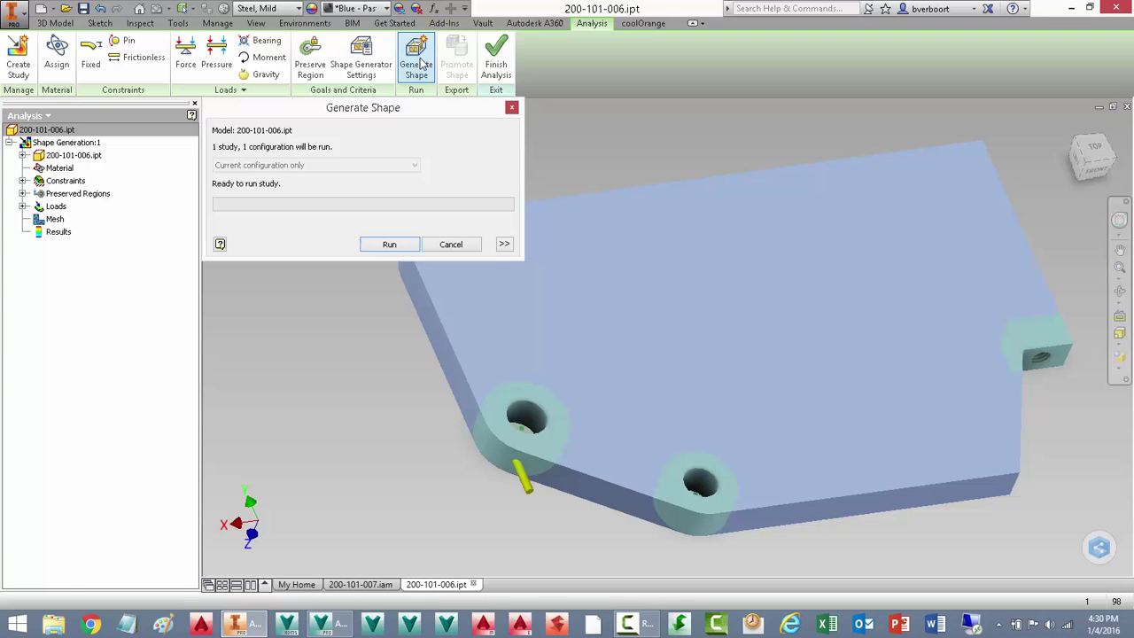
{"action": "left_click", "coordinate": [384, 245]}
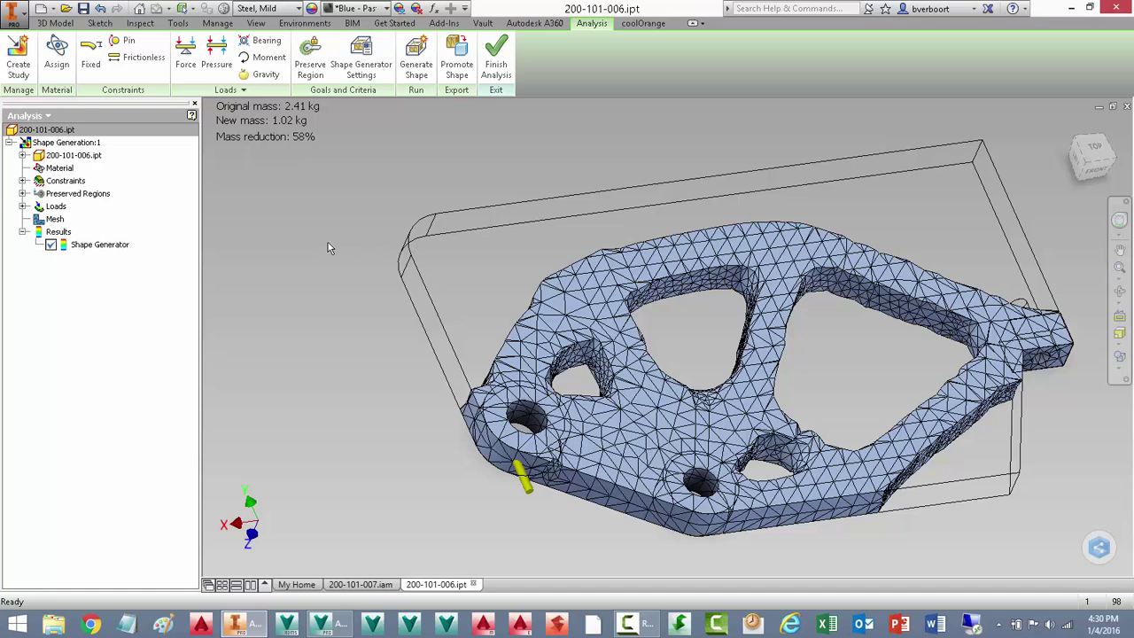
{"action": "left_click", "coordinate": [1097, 151]}
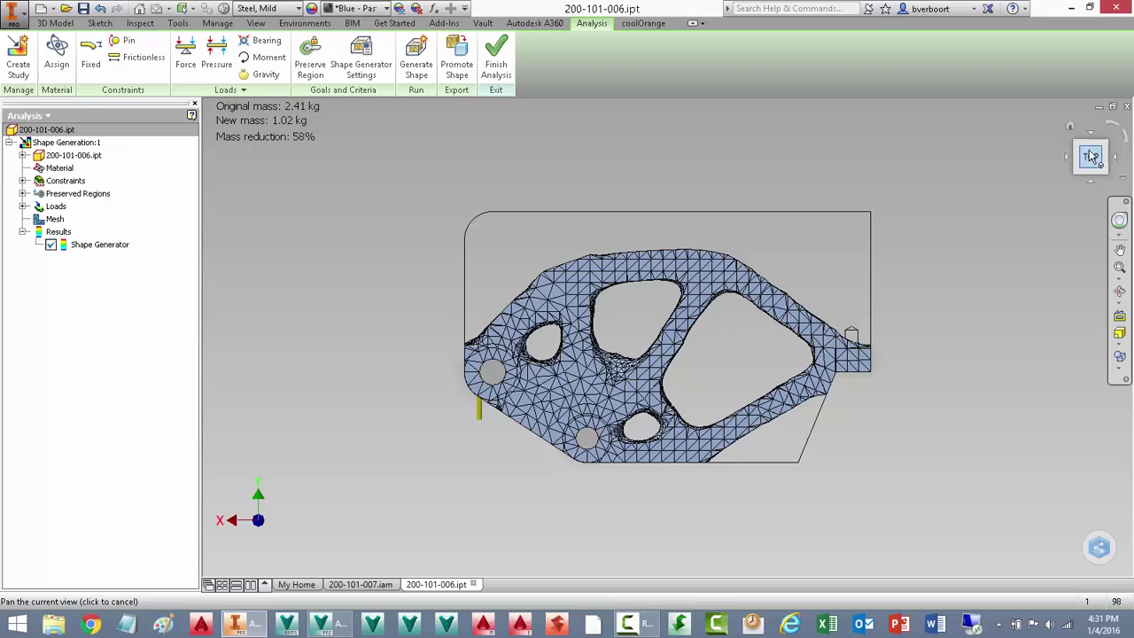
{"action": "left_click", "coordinate": [1069, 126]}
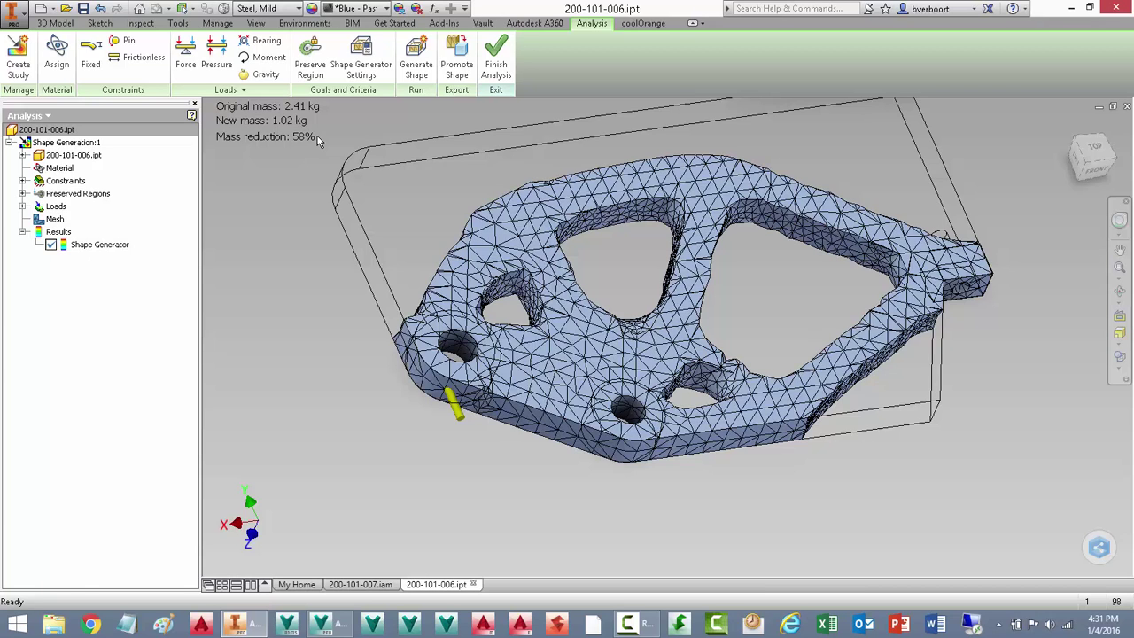
- Raise the Shape Generator mass reduction target from 60% to 75%
{"action": "left_click", "coordinate": [359, 68]}
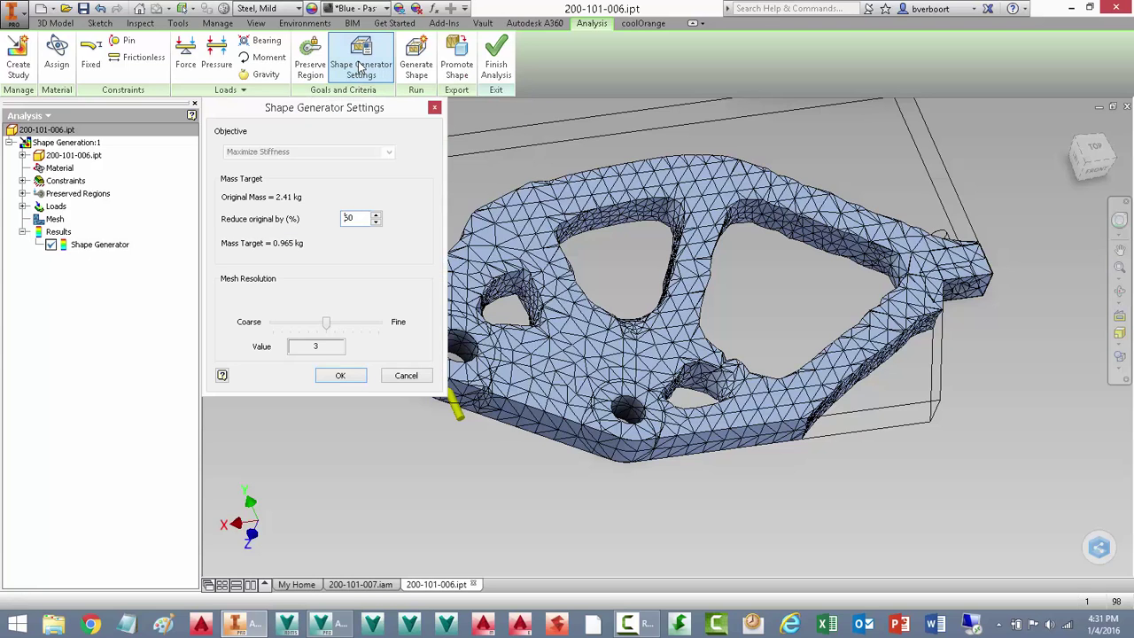
{"action": "left_click", "coordinate": [360, 218]}
{"action": "left_click_drag", "start_coordinate": [360, 218], "coordinate": [337, 219]}
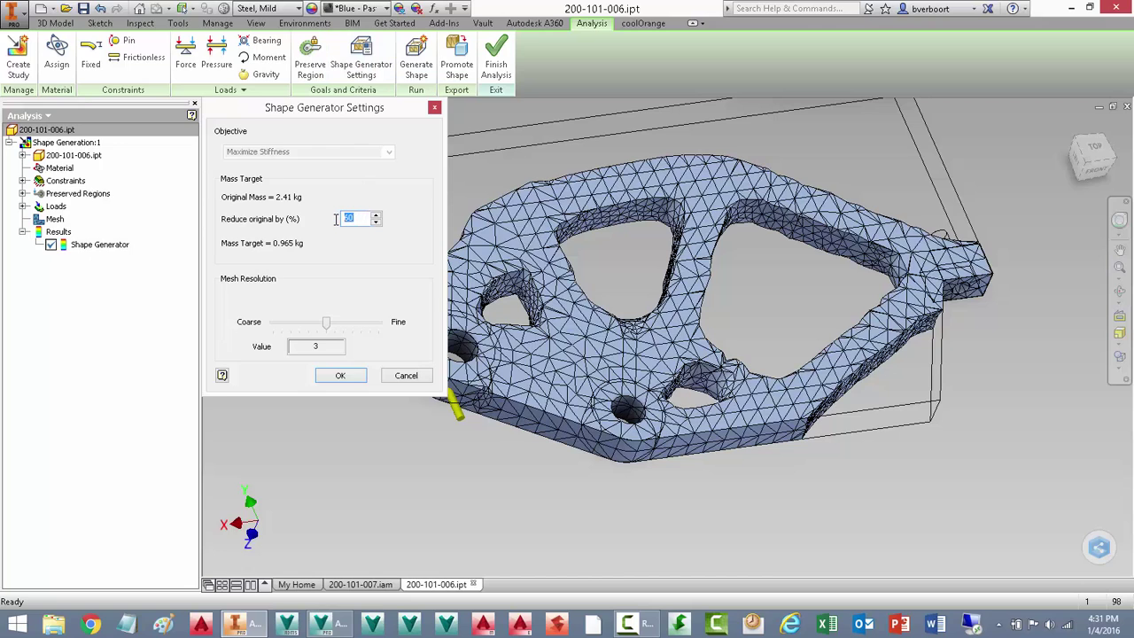
{"action": "type", "text": "75"}
{"action": "left_click", "coordinate": [340, 377]}
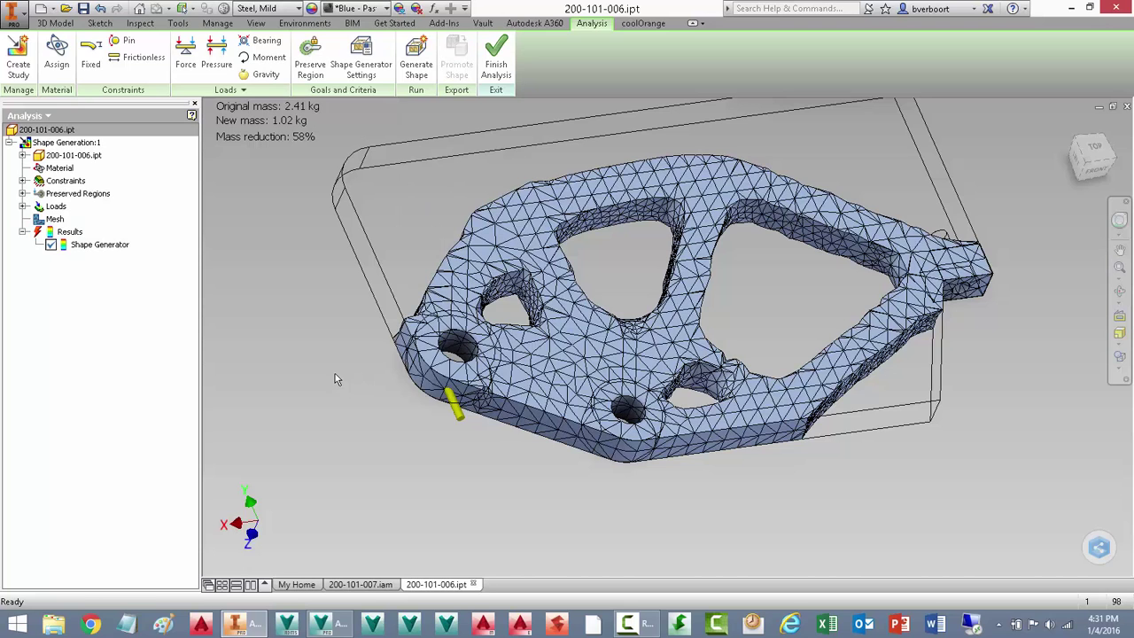
- Override the plate component's material with Steel, Alloy
{"action": "left_click", "coordinate": [62, 168]}
{"action": "right_click", "coordinate": [65, 173]}
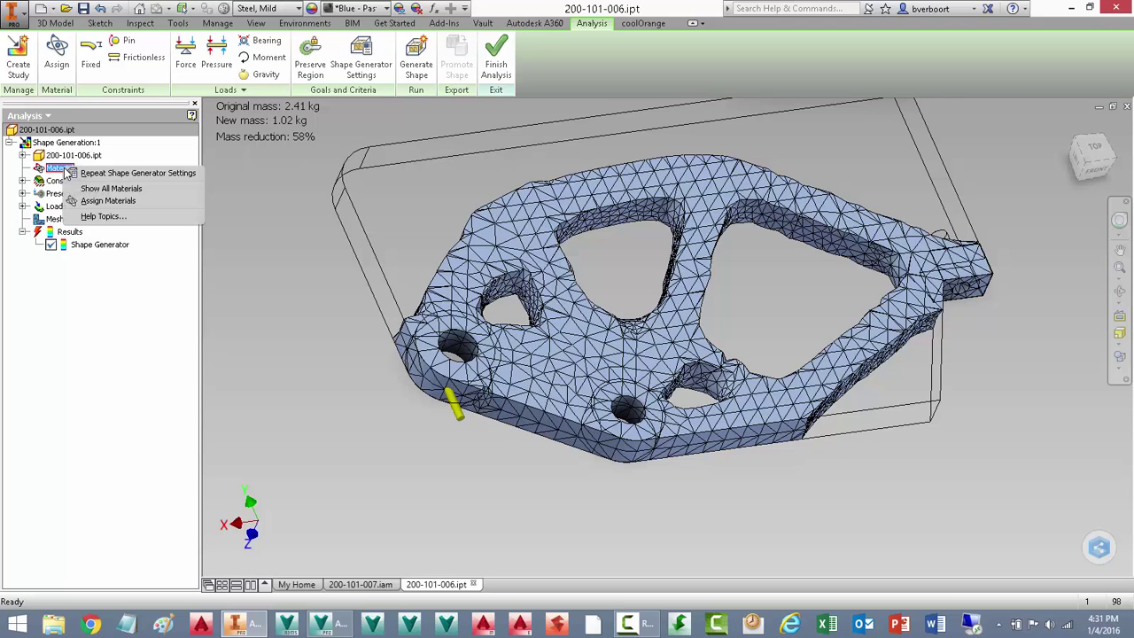
{"action": "left_click", "coordinate": [100, 202]}
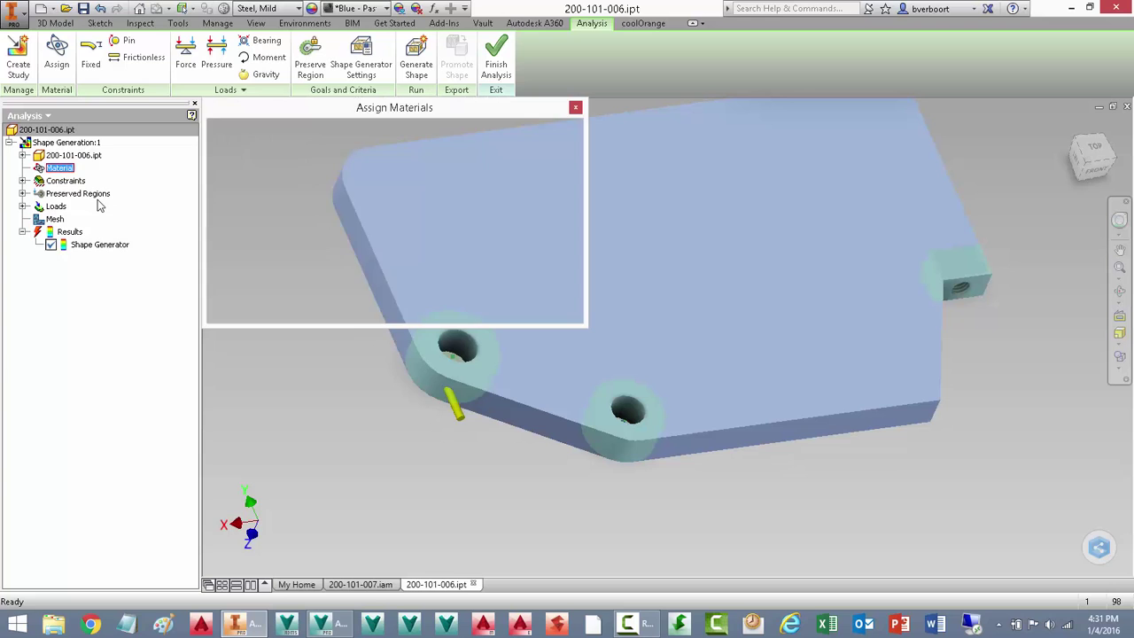
{"action": "left_click", "coordinate": [335, 147]}
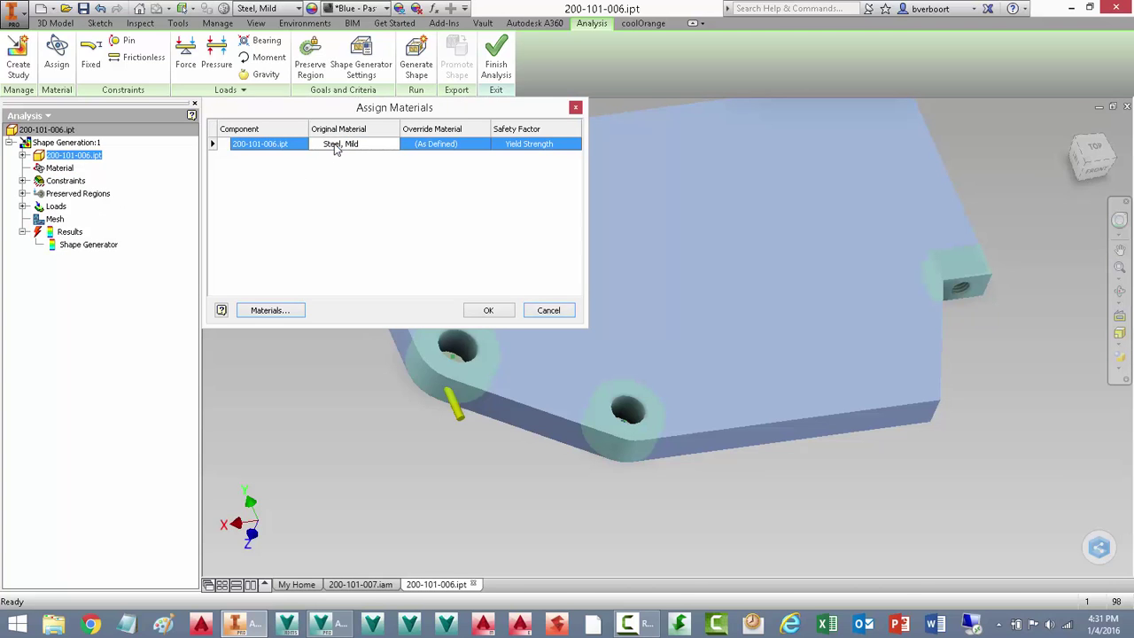
{"action": "left_click", "coordinate": [461, 149]}
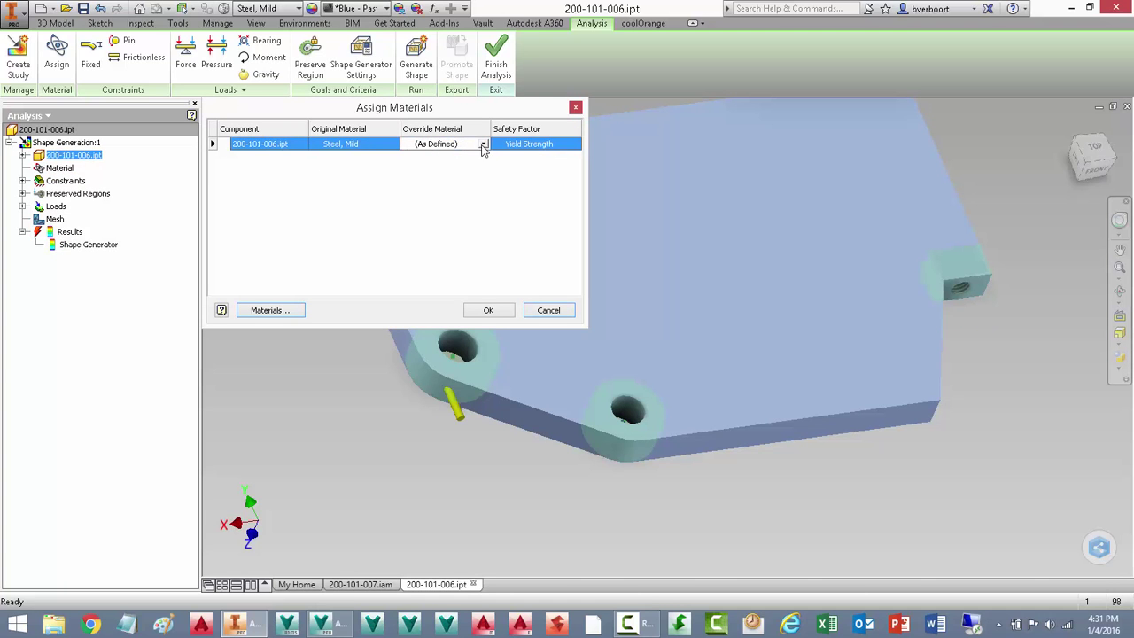
{"action": "left_click", "coordinate": [484, 144]}
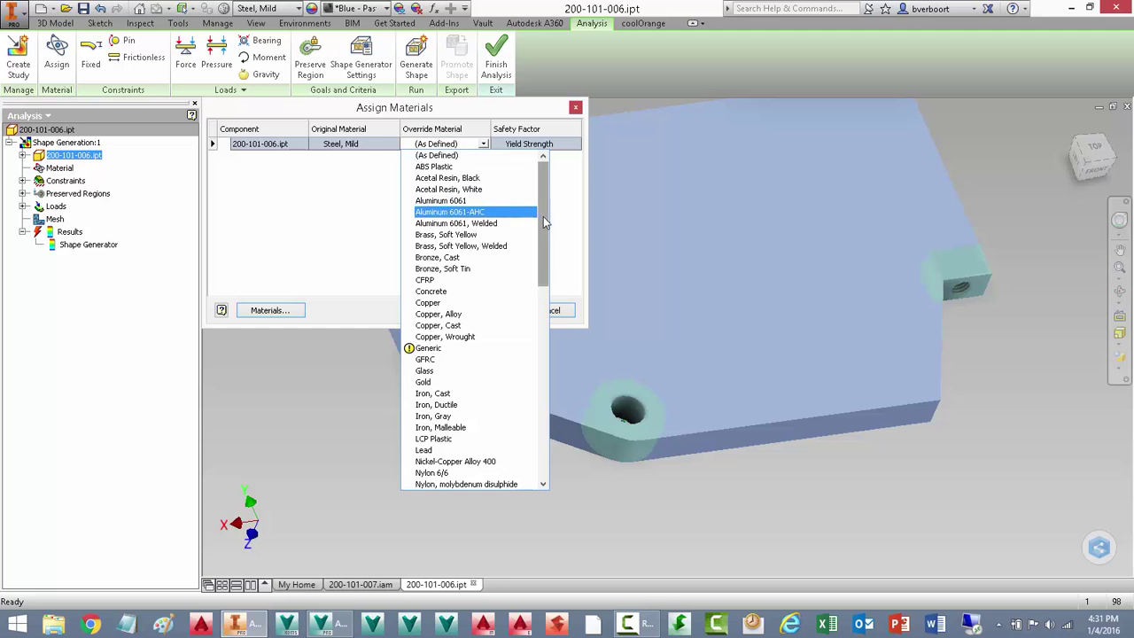
{"action": "left_click_drag", "start_coordinate": [543, 216], "coordinate": [519, 342]}
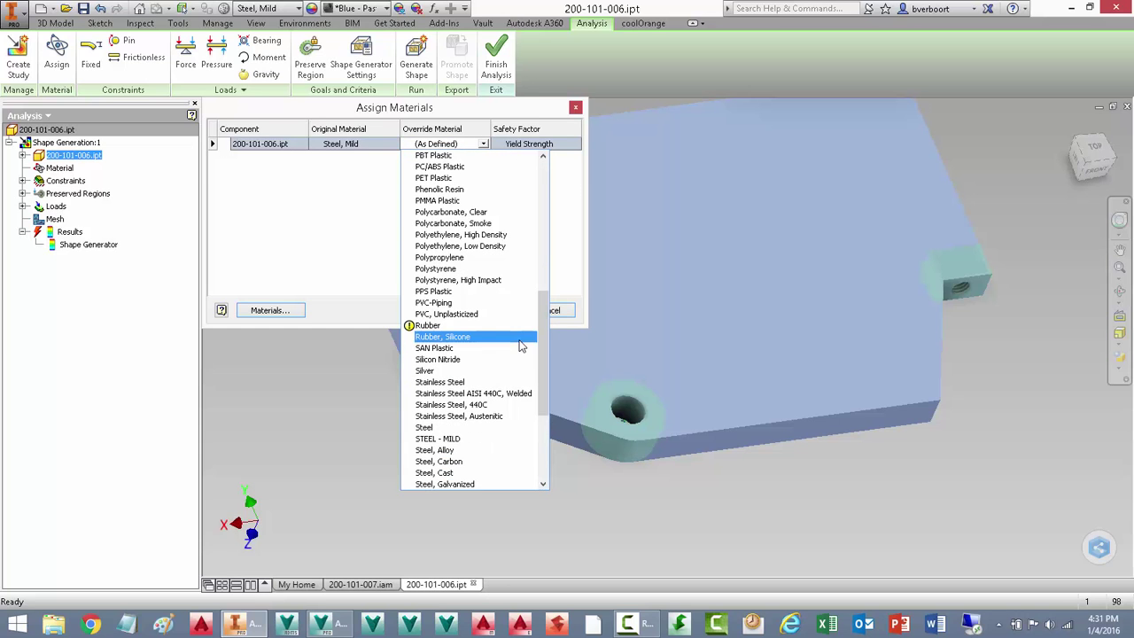
{"action": "left_click", "coordinate": [467, 450]}
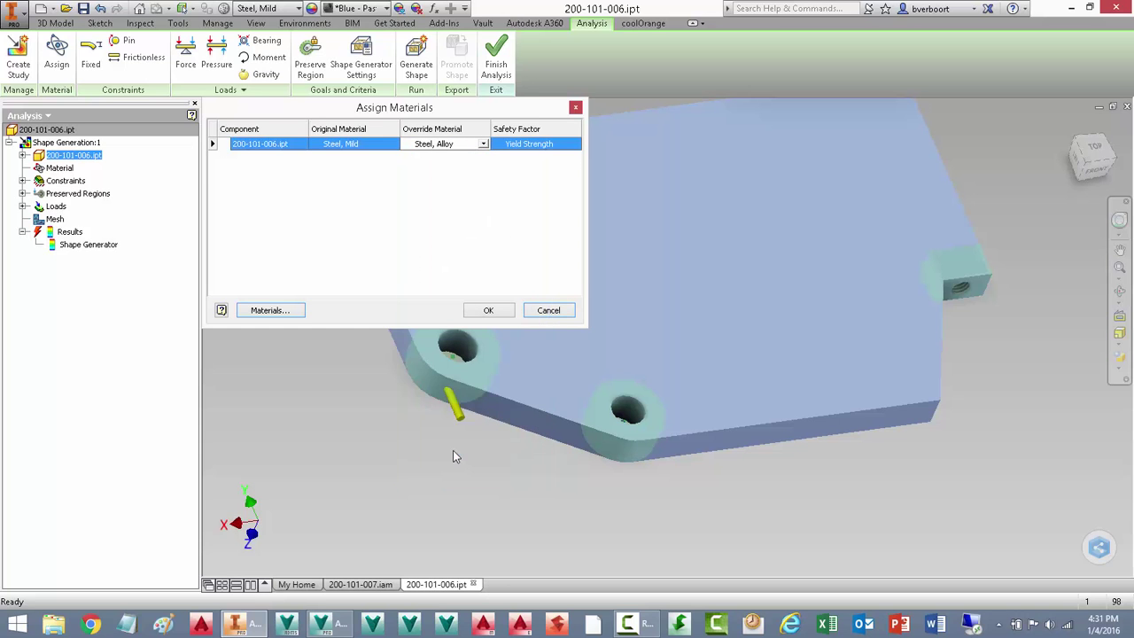
{"action": "left_click", "coordinate": [489, 310]}
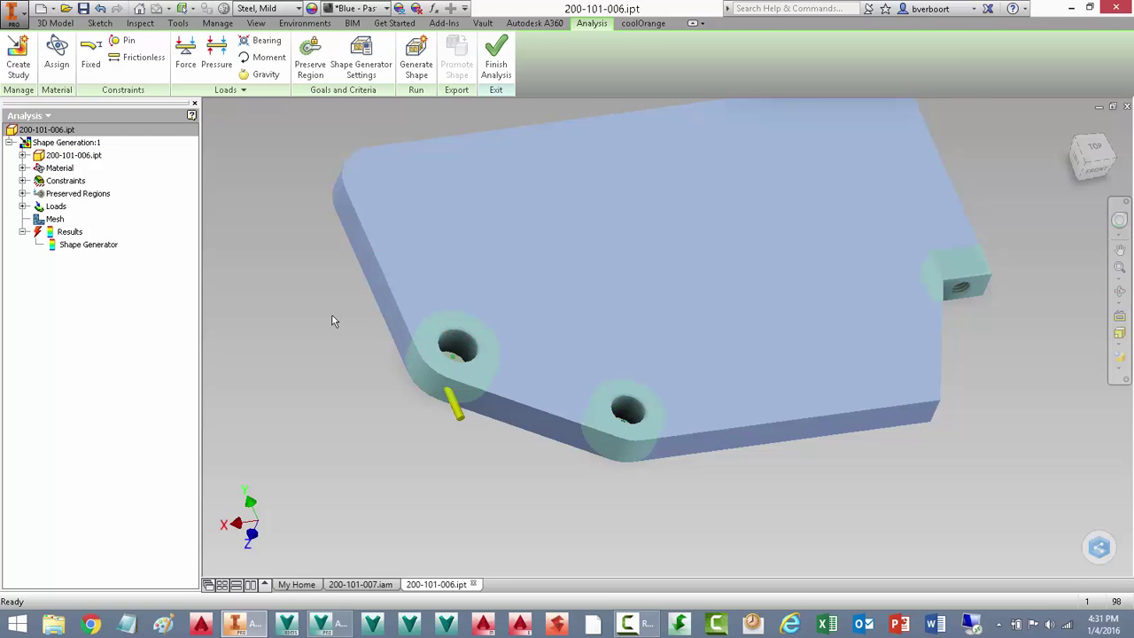
{"action": "middle_click_drag", "start_coordinate": [331, 320], "coordinate": [376, 398]}
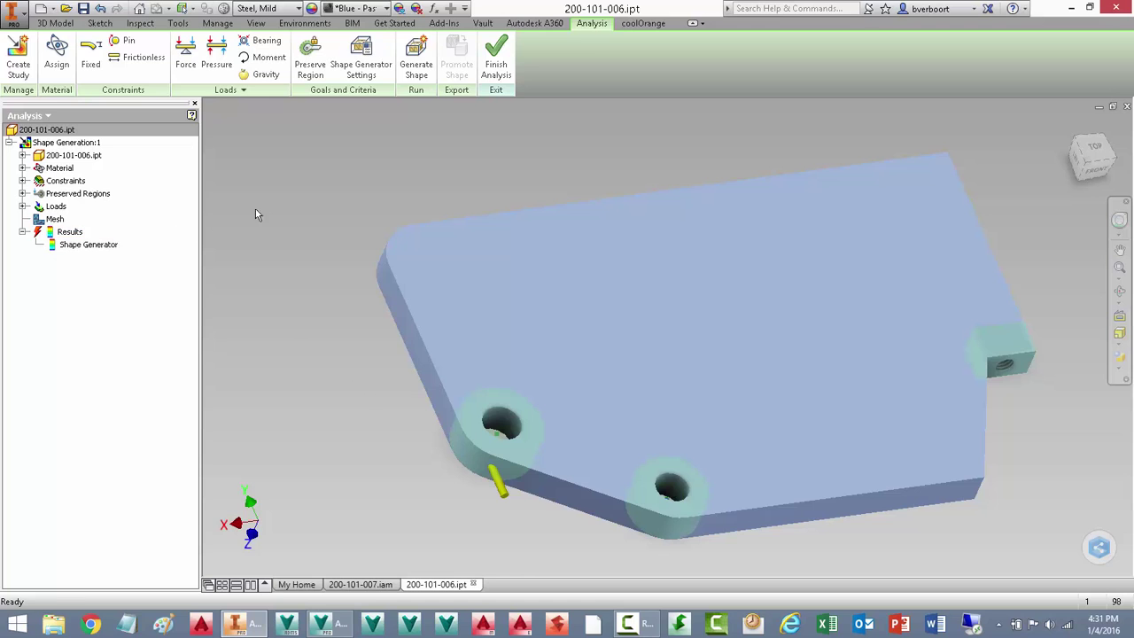
- Rerun Generate Shape and select Results, showing 0.622 kg at 74% reduction
{"action": "left_click", "coordinate": [417, 55]}
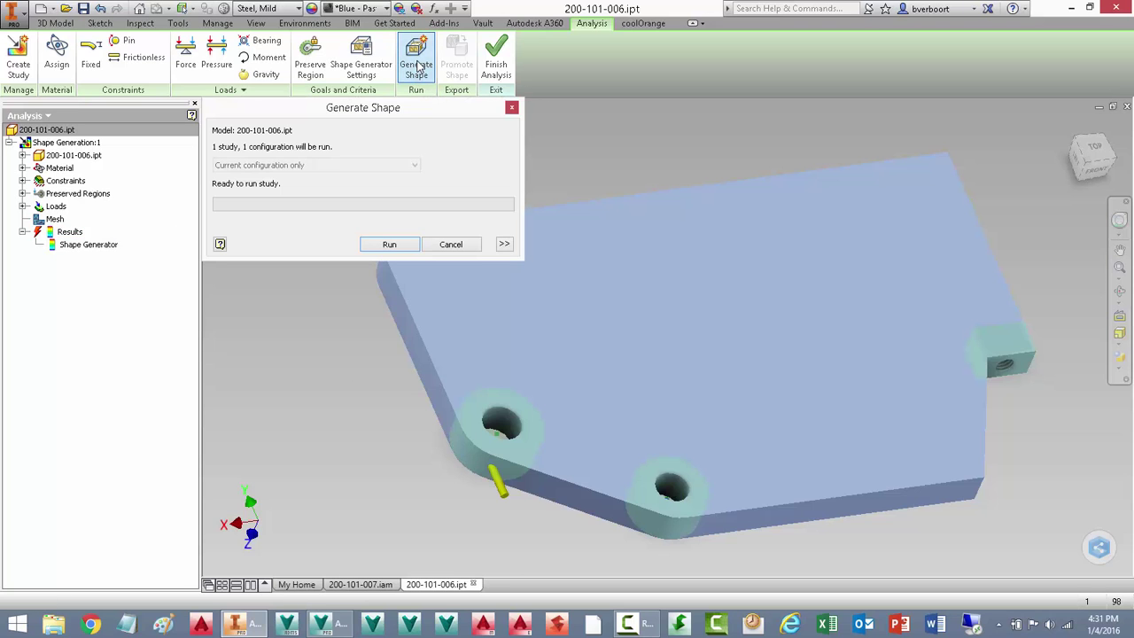
{"action": "left_click", "coordinate": [389, 245]}
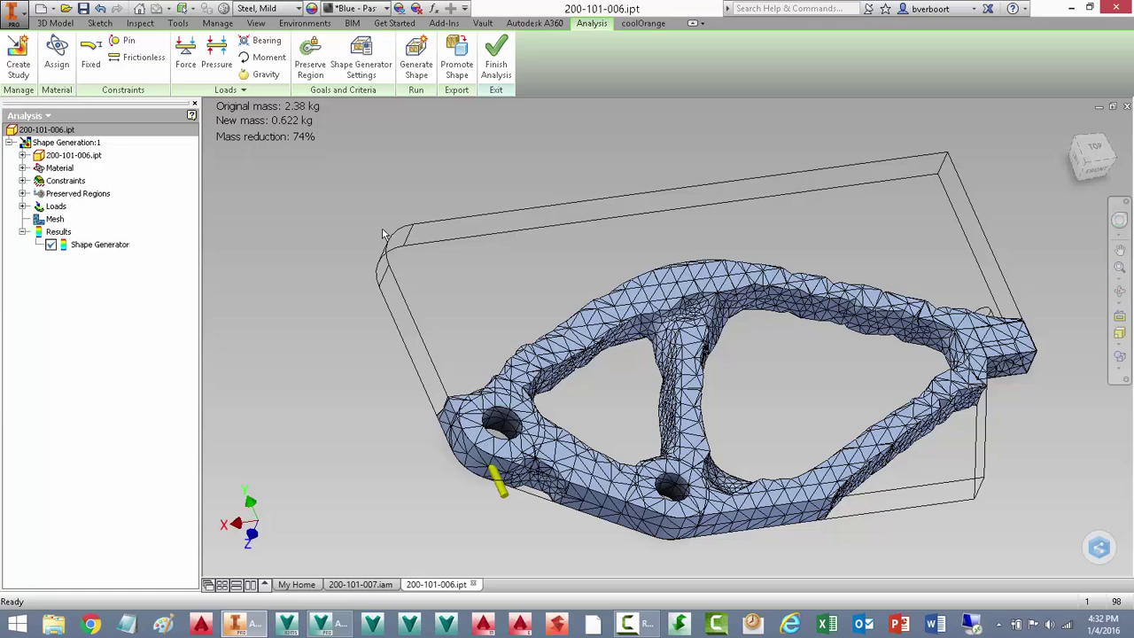
{"action": "left_click", "coordinate": [59, 231]}
- Promote the generated shape into the Current Part File and dismiss the success message
{"action": "left_click", "coordinate": [449, 73]}
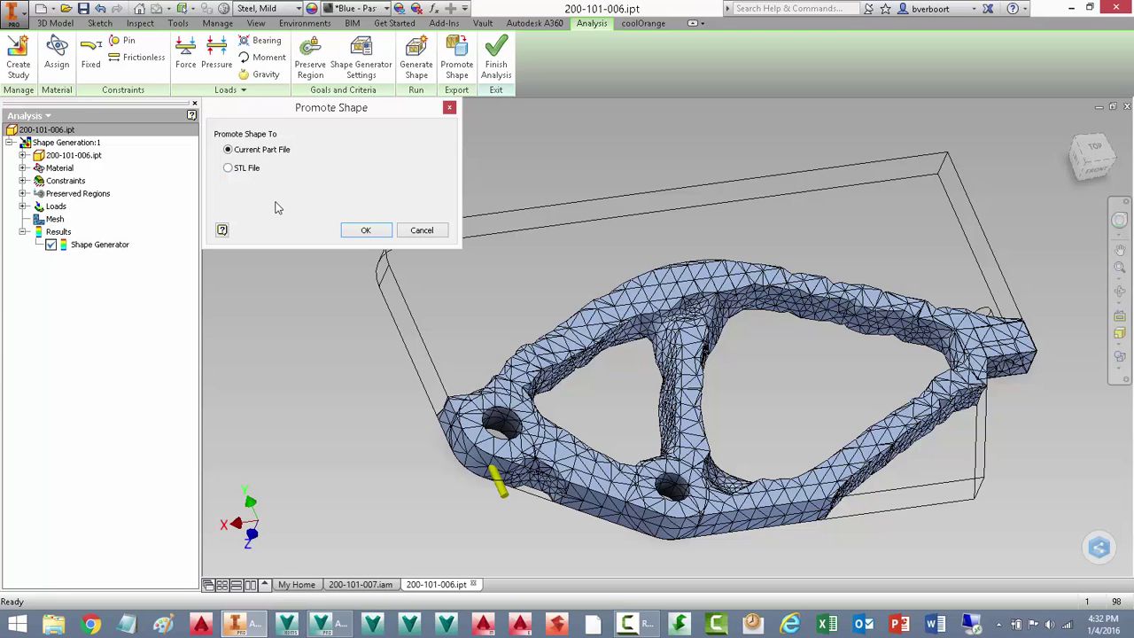
{"action": "left_click", "coordinate": [366, 231]}
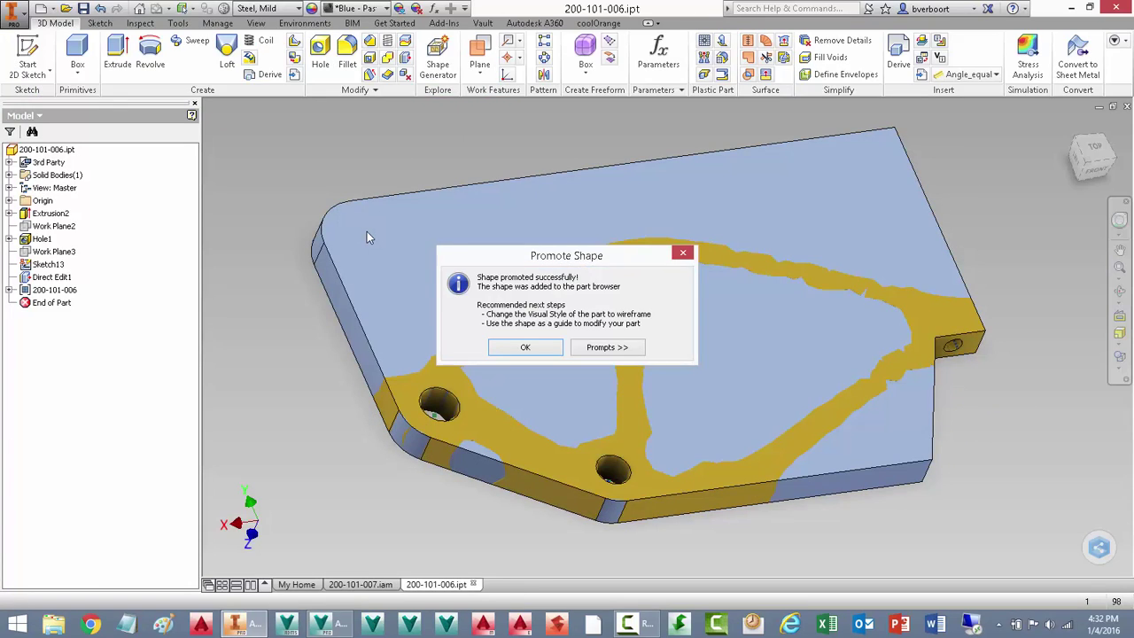
{"action": "left_click", "coordinate": [501, 346]}
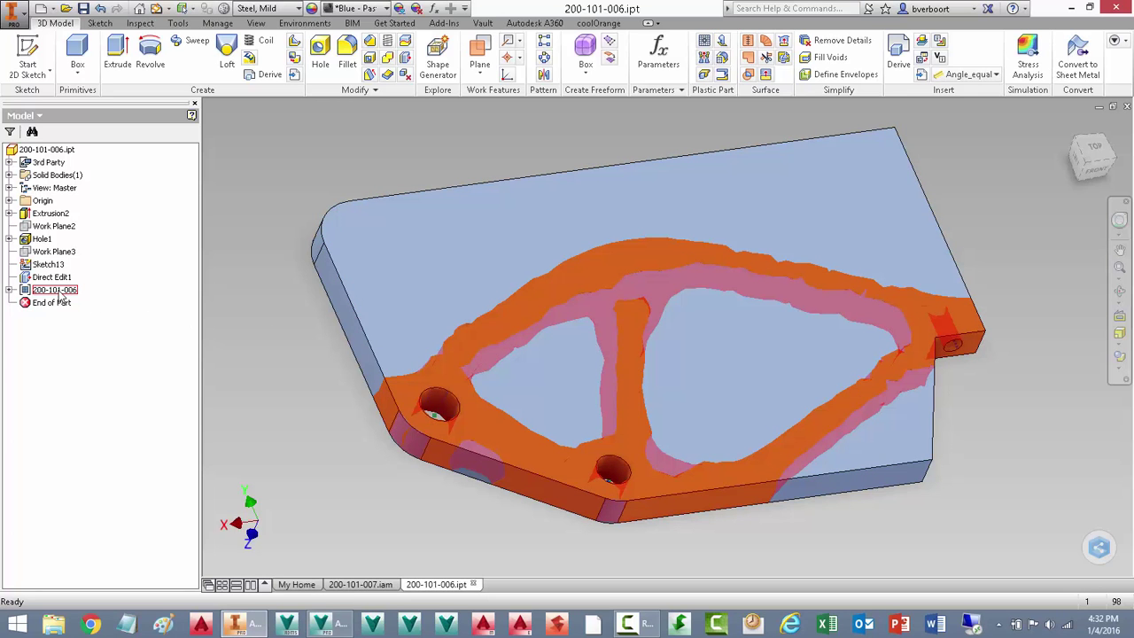
- Show the part as wireframe and start a 2D sketch on the plate's top face
{"action": "left_click", "coordinate": [1121, 371]}
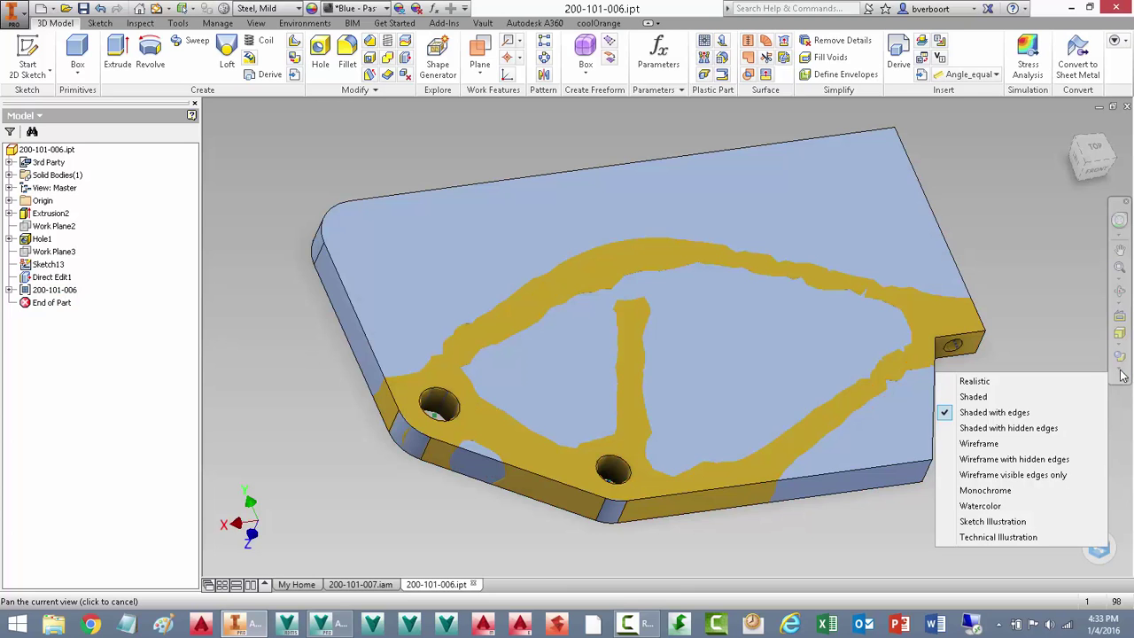
{"action": "left_click", "coordinate": [979, 444]}
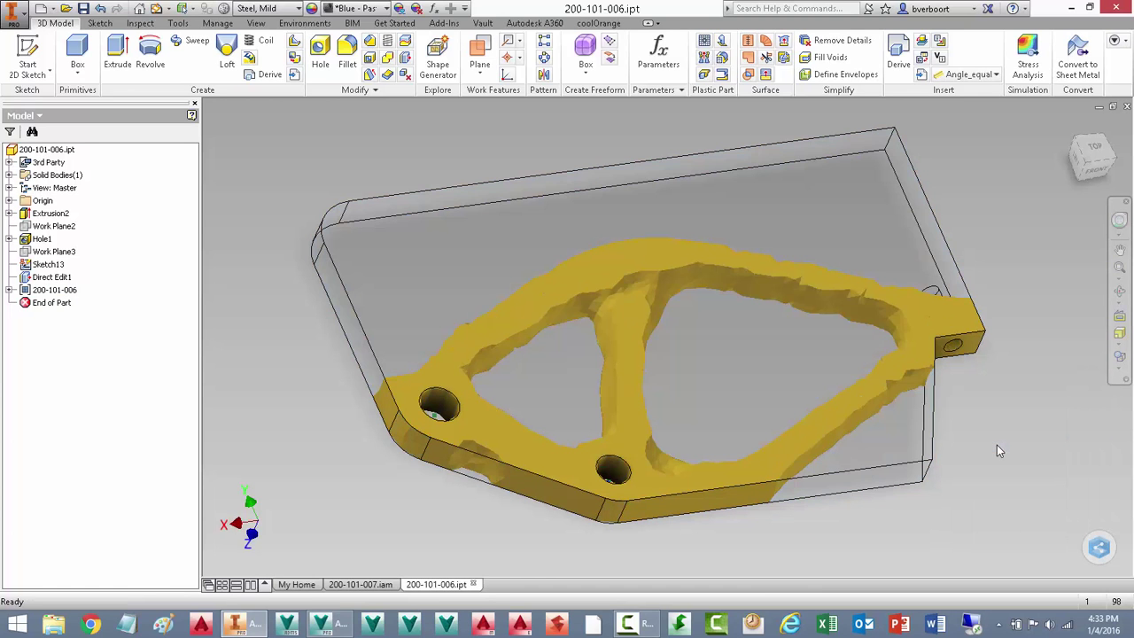
{"action": "right_click", "coordinate": [1017, 248]}
{"action": "left_click", "coordinate": [1016, 286]}
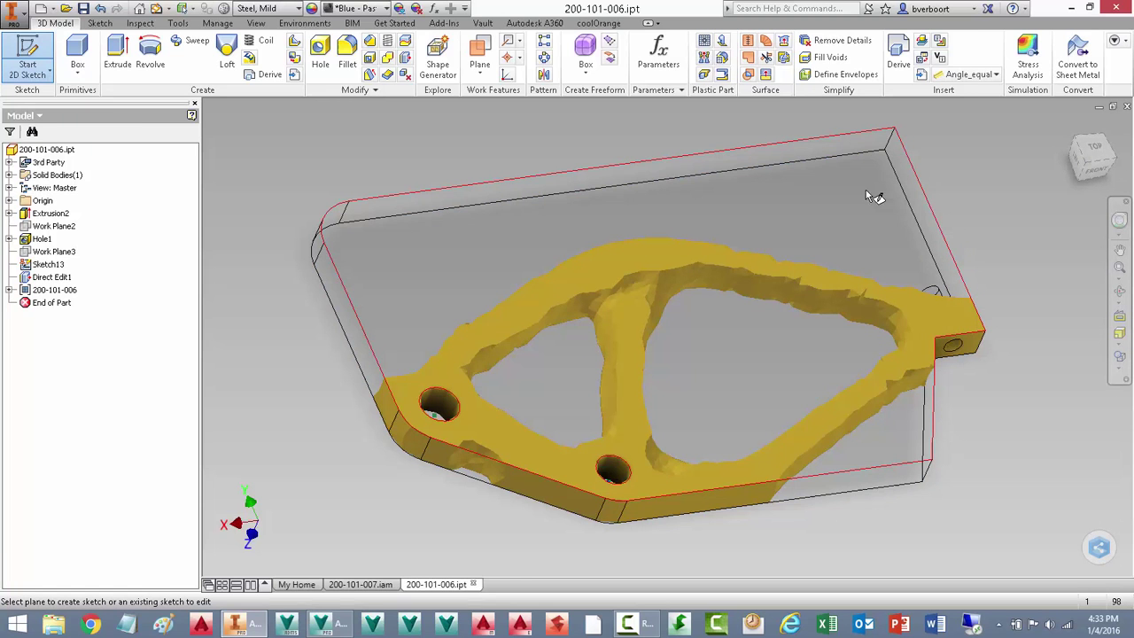
{"action": "left_click", "coordinate": [850, 199]}
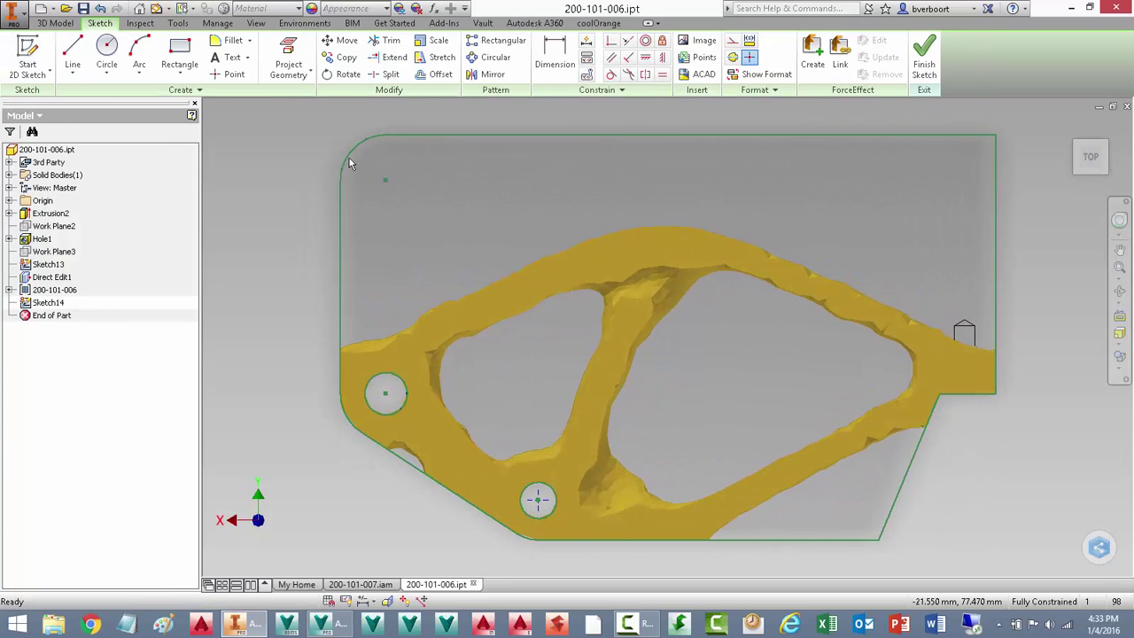
- Trace the outer edge from left to right edge with lines and a tangent top arc
{"action": "right_click", "coordinate": [231, 155]}
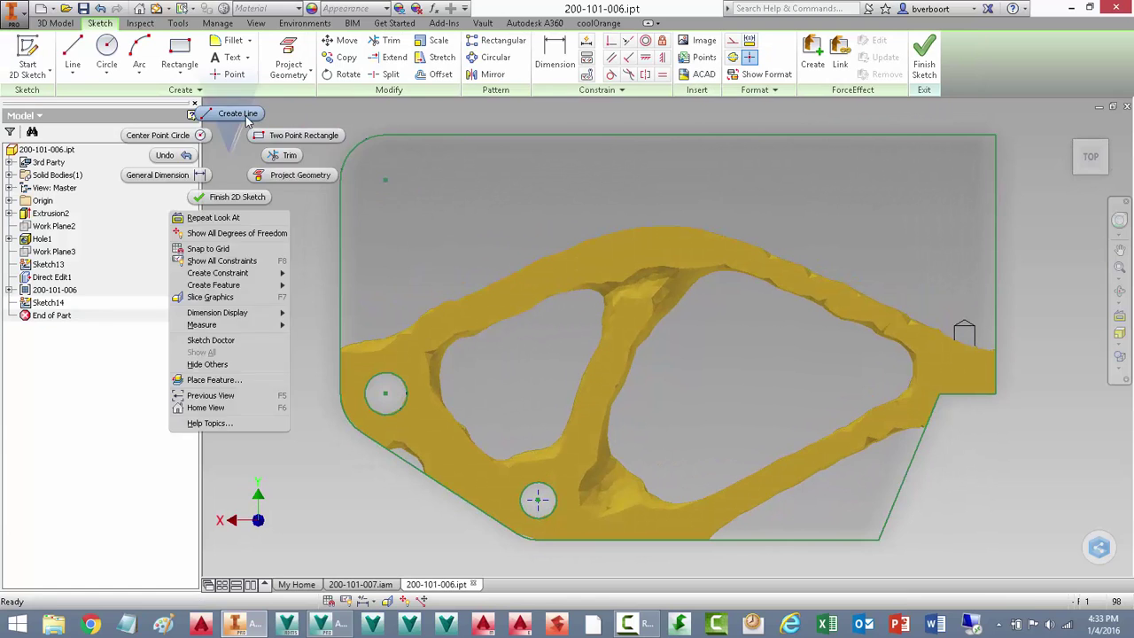
{"action": "left_click", "coordinate": [234, 114]}
{"action": "left_click", "coordinate": [341, 339]}
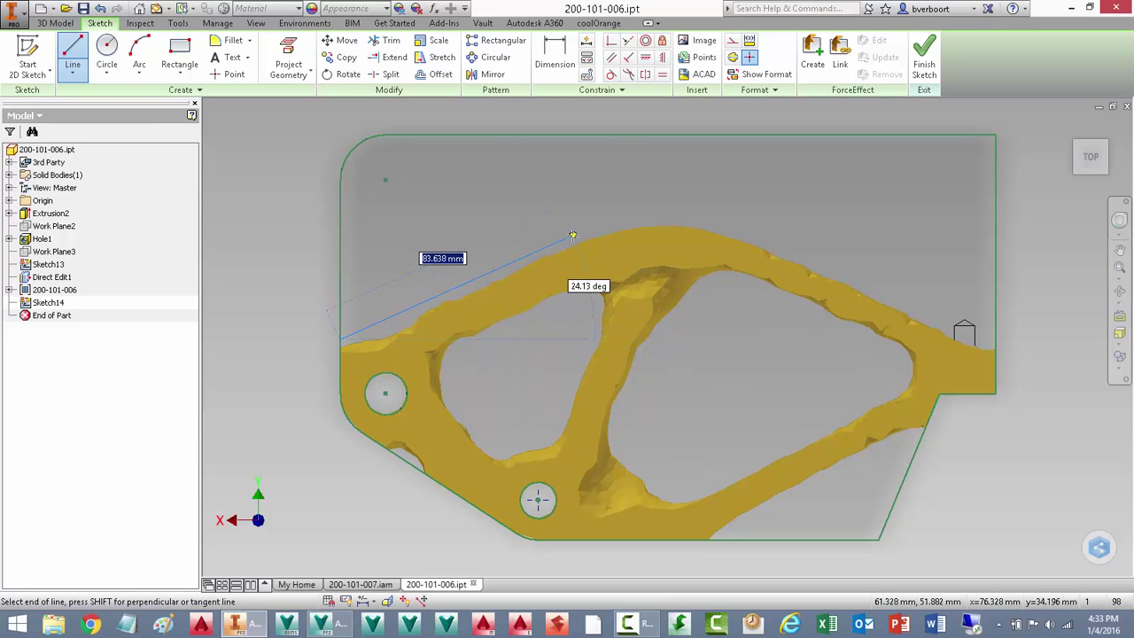
{"action": "left_click", "coordinate": [573, 235]}
{"action": "left_click_drag", "start_coordinate": [572, 235], "coordinate": [723, 224]}
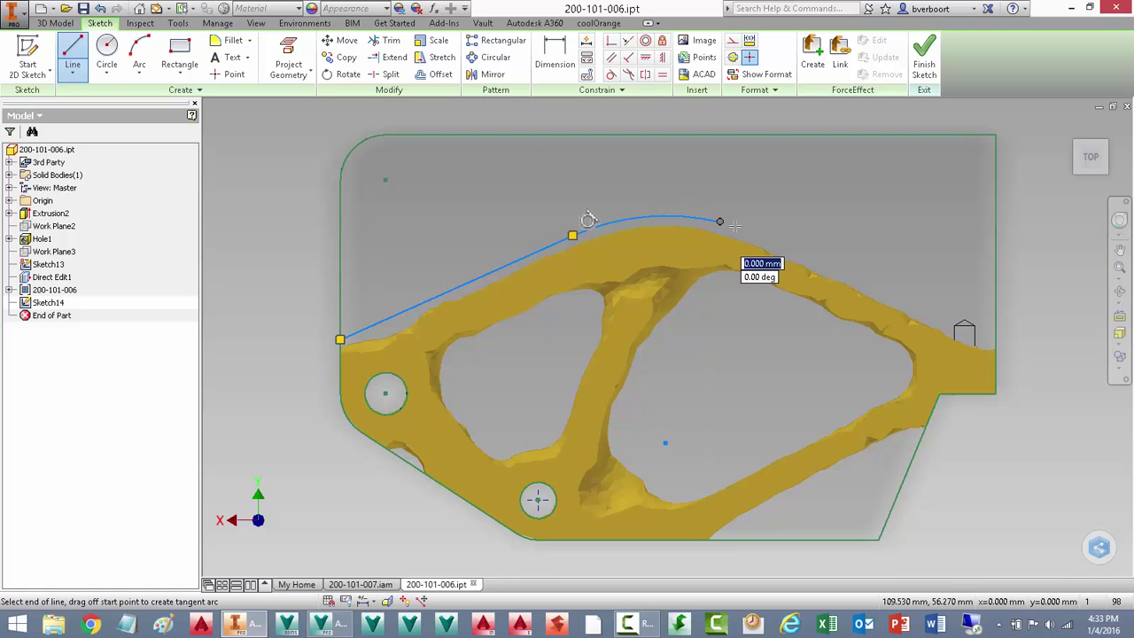
{"action": "left_click", "coordinate": [996, 287]}
{"action": "right_click", "coordinate": [1014, 339]}
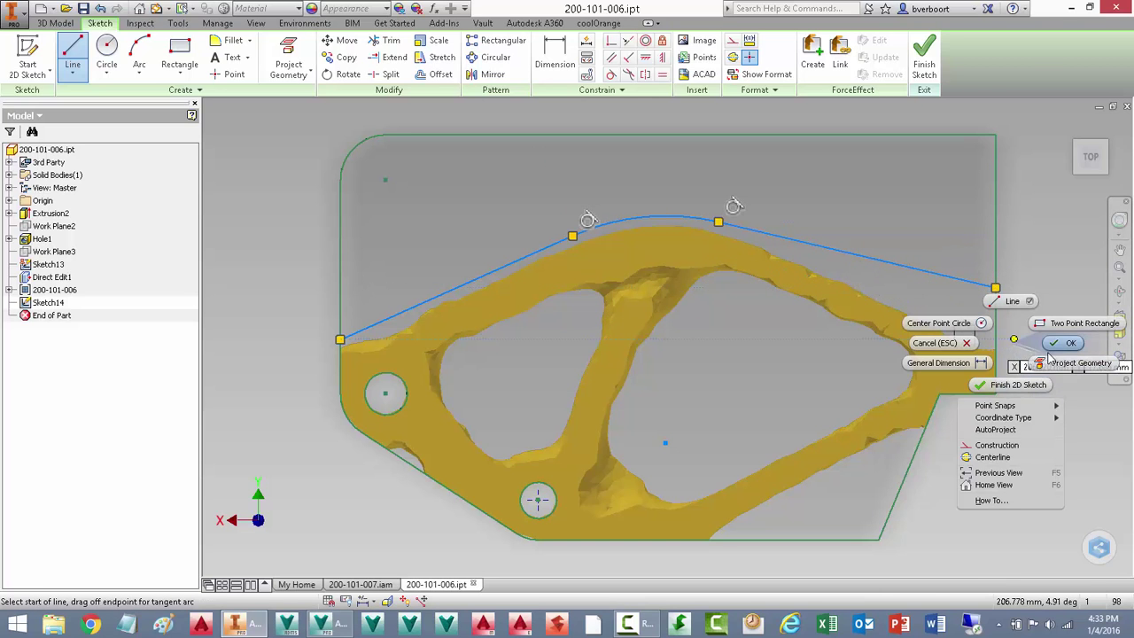
{"action": "left_click", "coordinate": [1067, 348]}
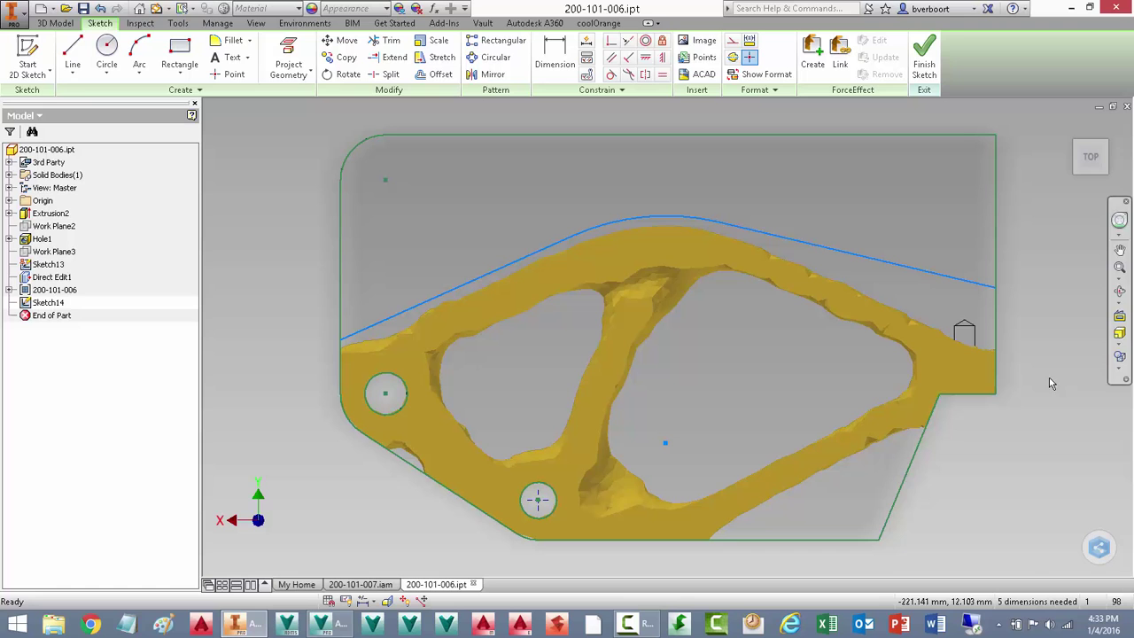
- Draw the trim line across the plate's lower-right corner
{"action": "right_click", "coordinate": [975, 467]}
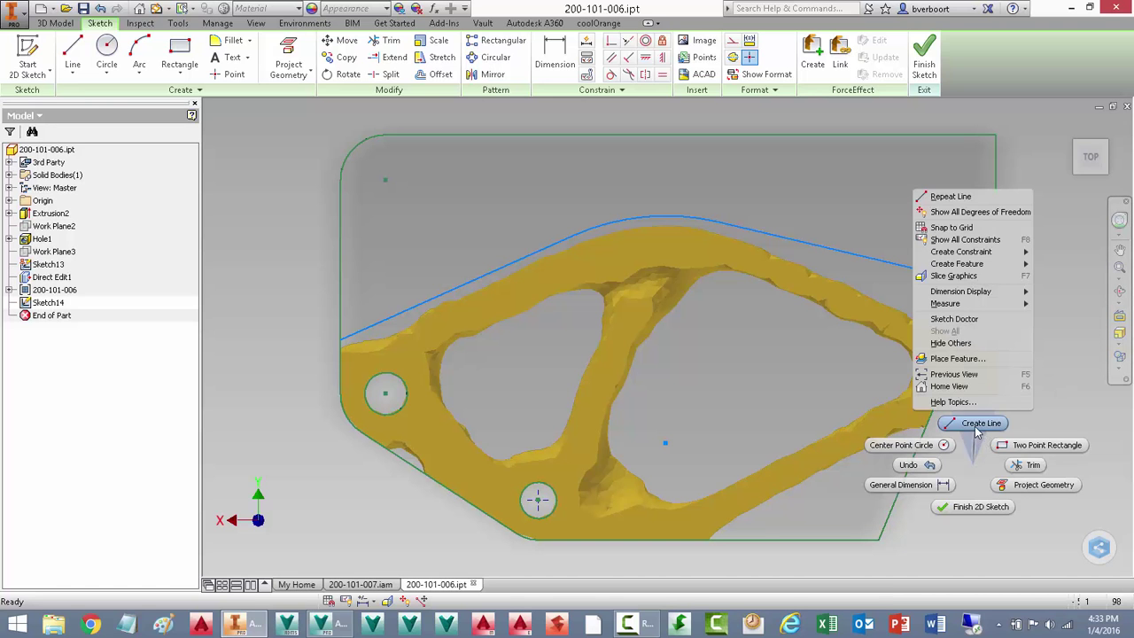
{"action": "left_click", "coordinate": [977, 424]}
{"action": "left_click", "coordinate": [921, 442]}
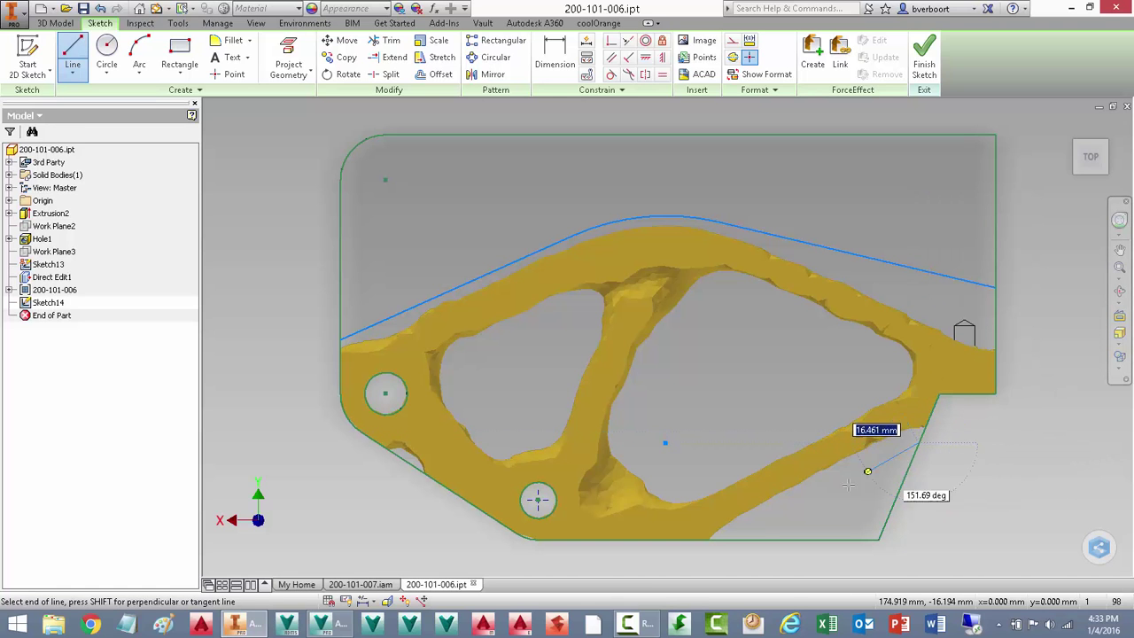
{"action": "double_click", "coordinate": [725, 539]}
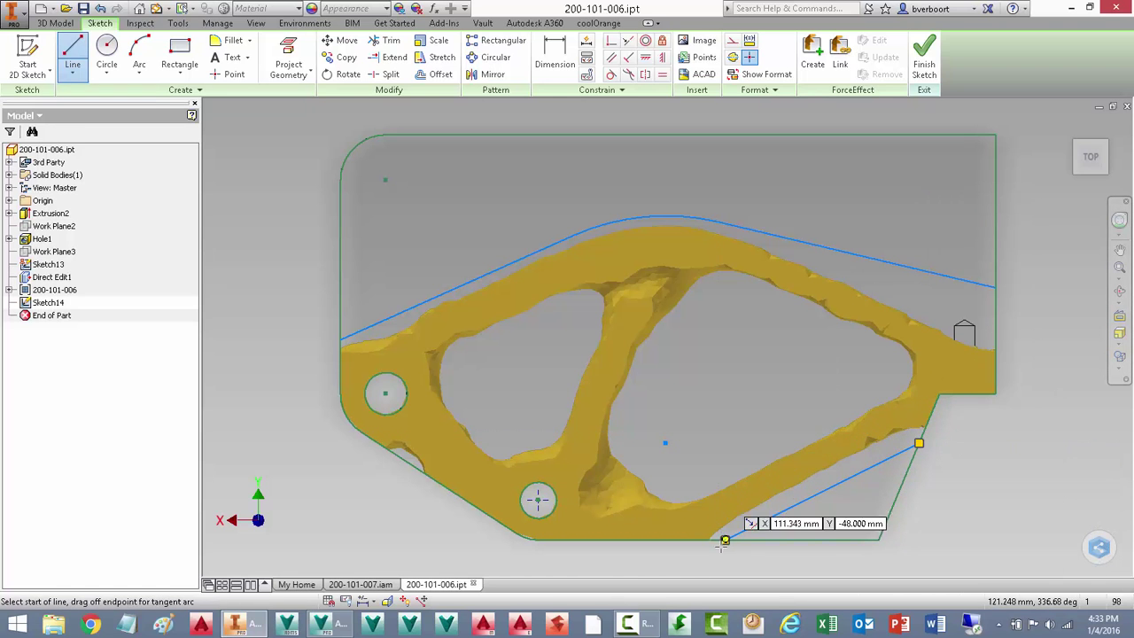
- Draw closed four-sided outlines around the left and right openings of the generated shape
{"action": "left_click", "coordinate": [418, 361]}
{"action": "left_click", "coordinate": [613, 266]}
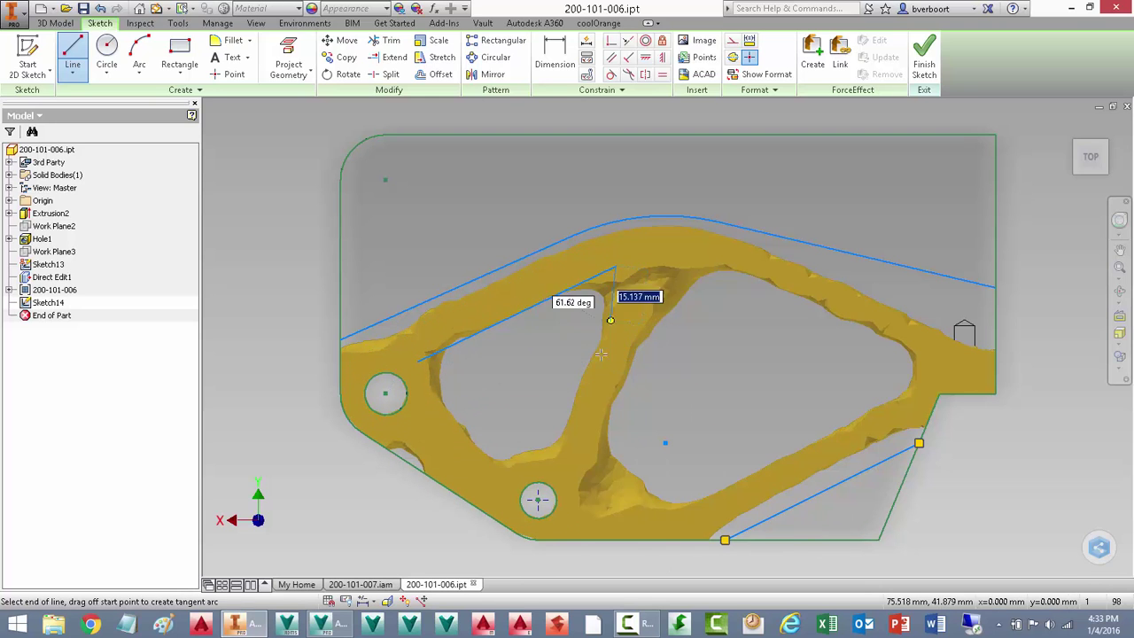
{"action": "left_click", "coordinate": [563, 455]}
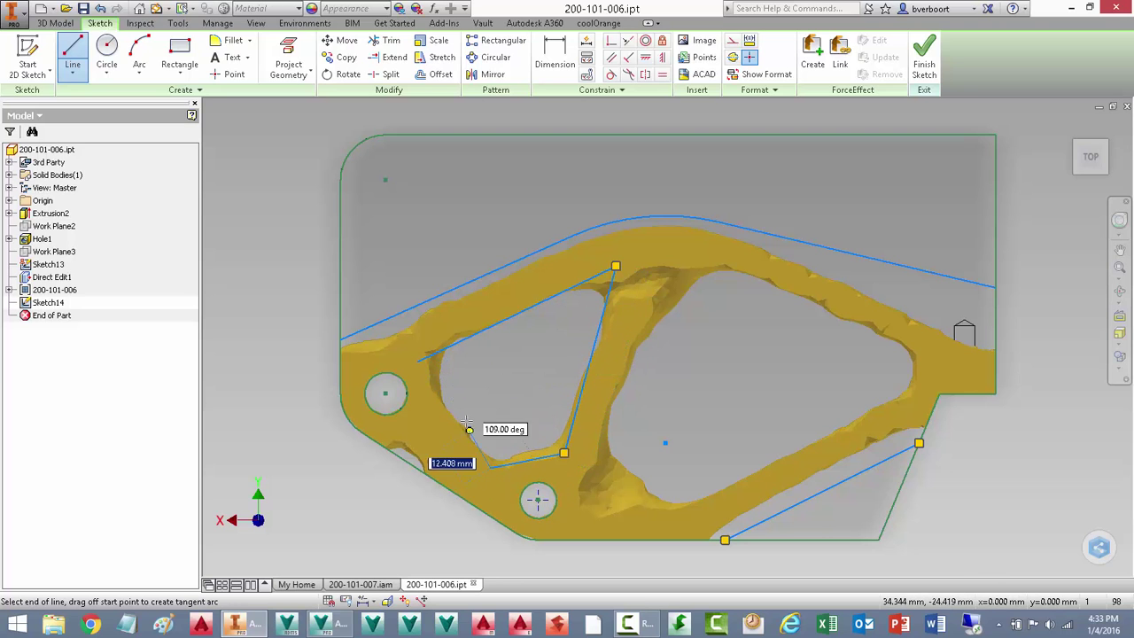
{"action": "left_click", "coordinate": [490, 467]}
{"action": "left_click", "coordinate": [418, 361]}
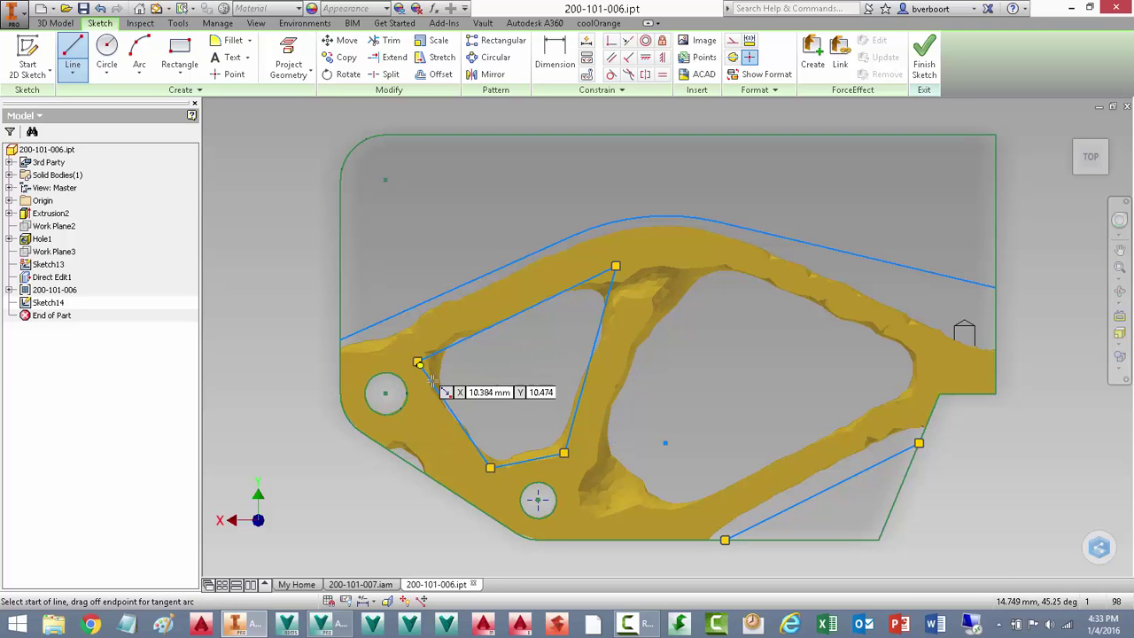
{"action": "left_click", "coordinate": [696, 262]}
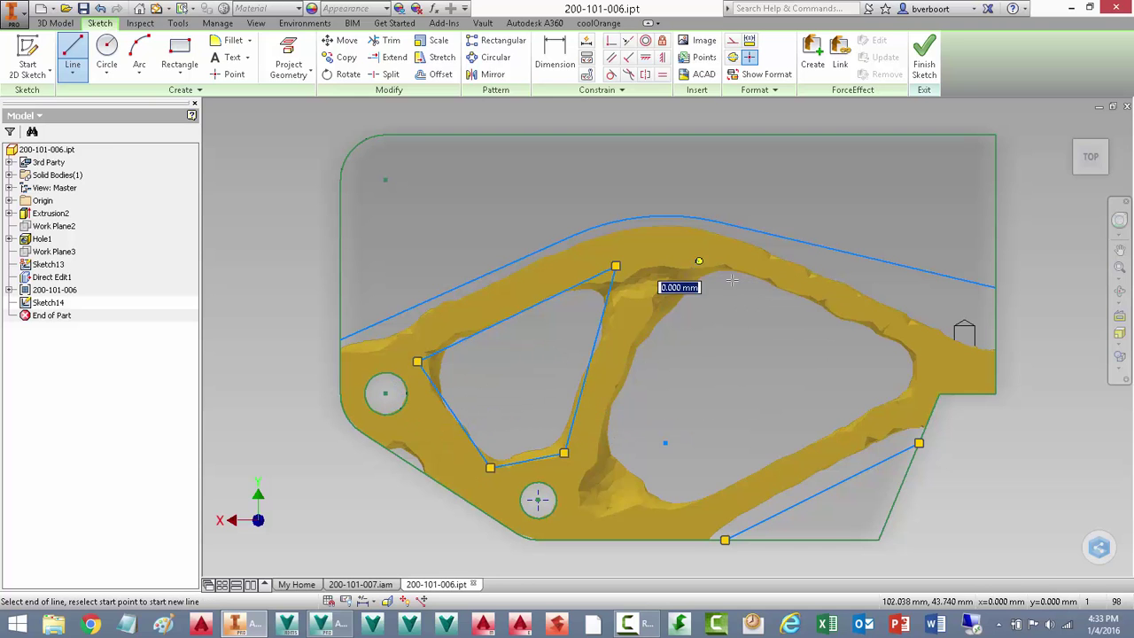
{"action": "left_click", "coordinate": [936, 359]}
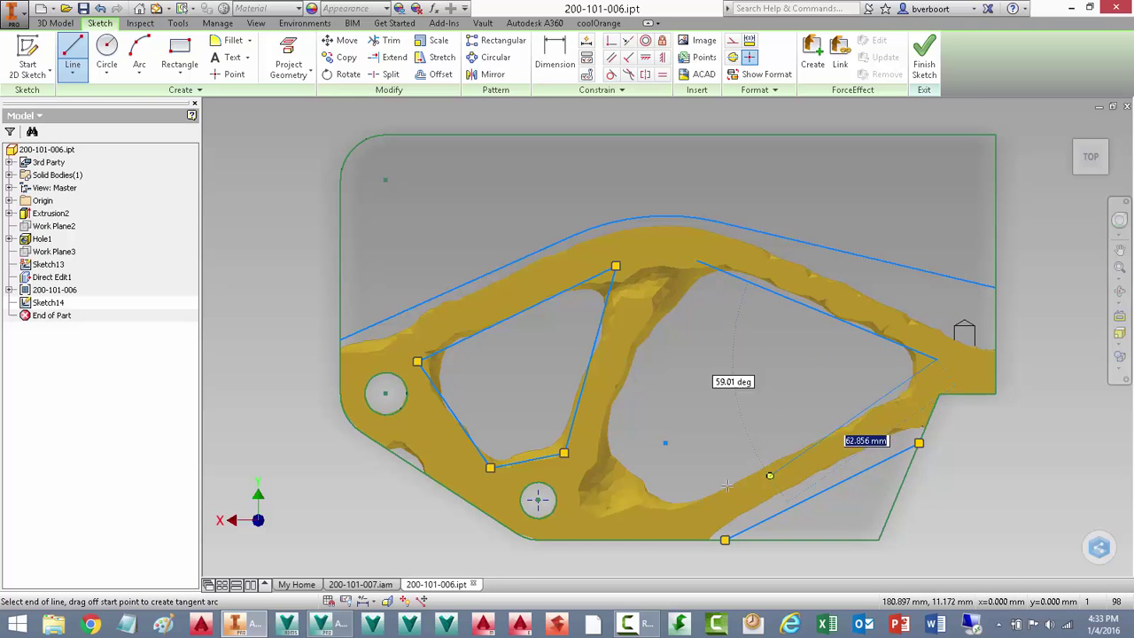
{"action": "left_click", "coordinate": [677, 512]}
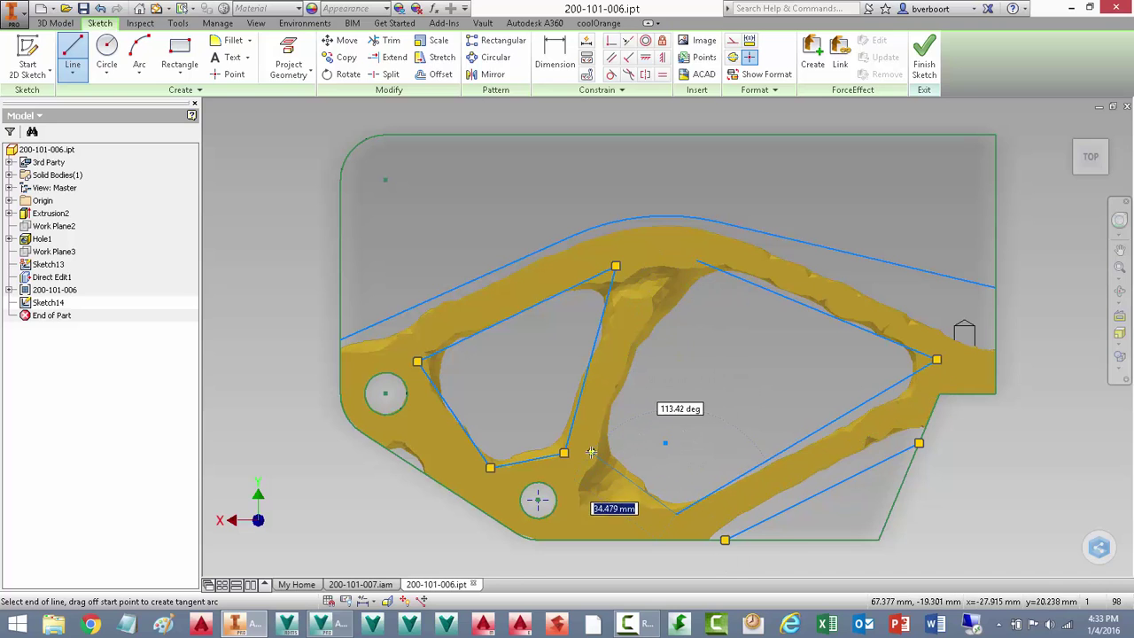
{"action": "left_click", "coordinate": [591, 452]}
{"action": "left_click", "coordinate": [696, 263]}
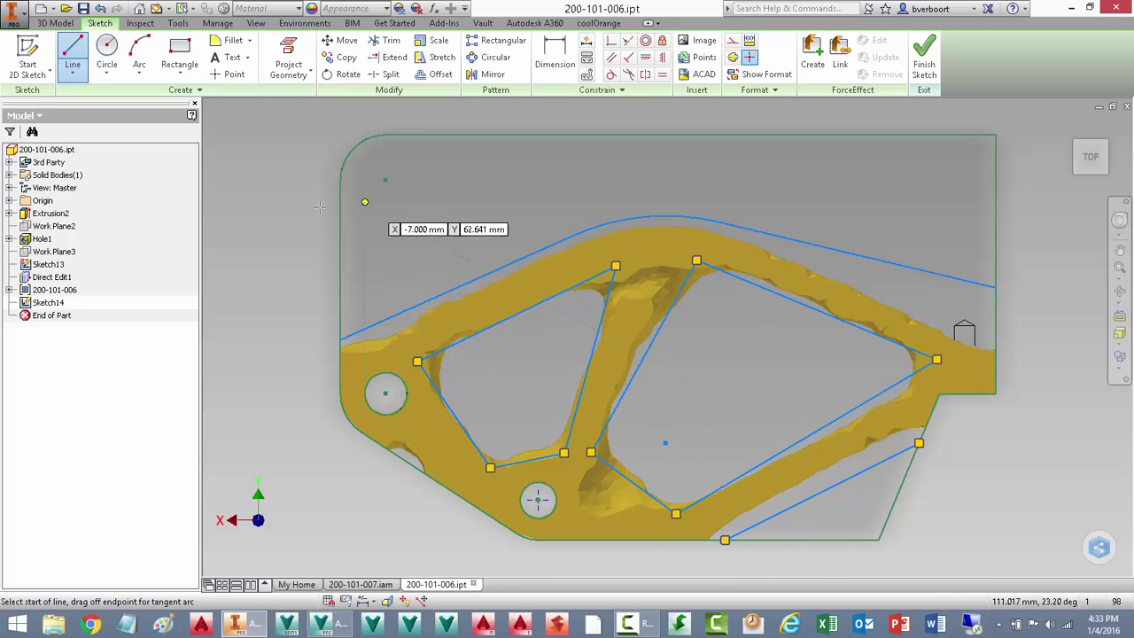
{"action": "right_click", "coordinate": [301, 232]}
- Make the right opening's lower-right edge and left opening's upper-left edge parallel to the outer lines
{"action": "left_click", "coordinate": [305, 234]}
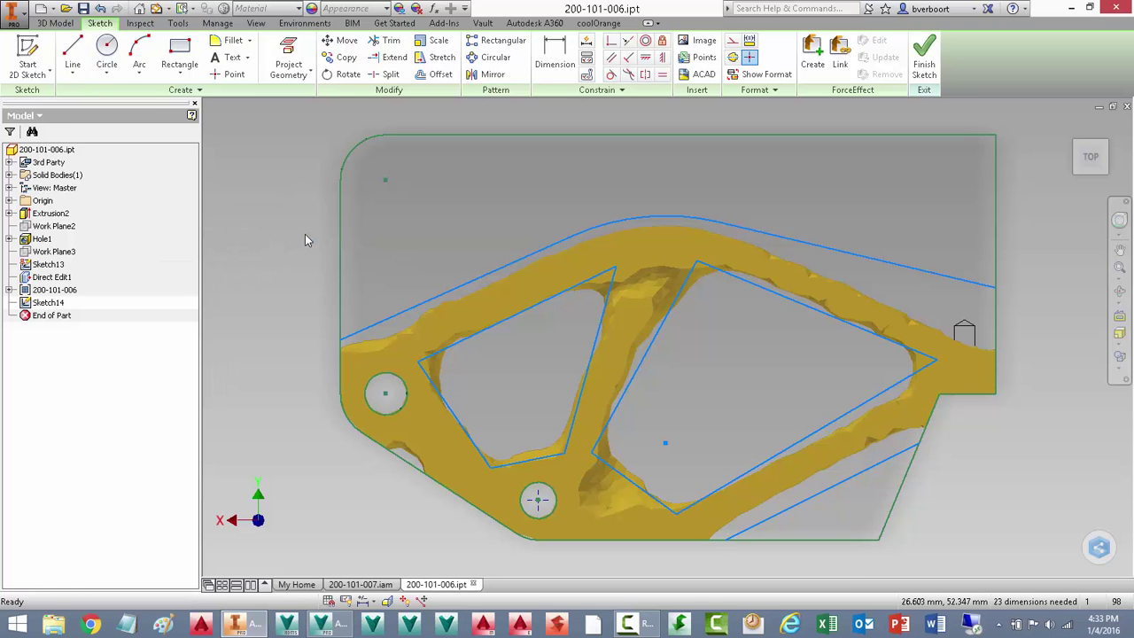
{"action": "left_click", "coordinate": [614, 58]}
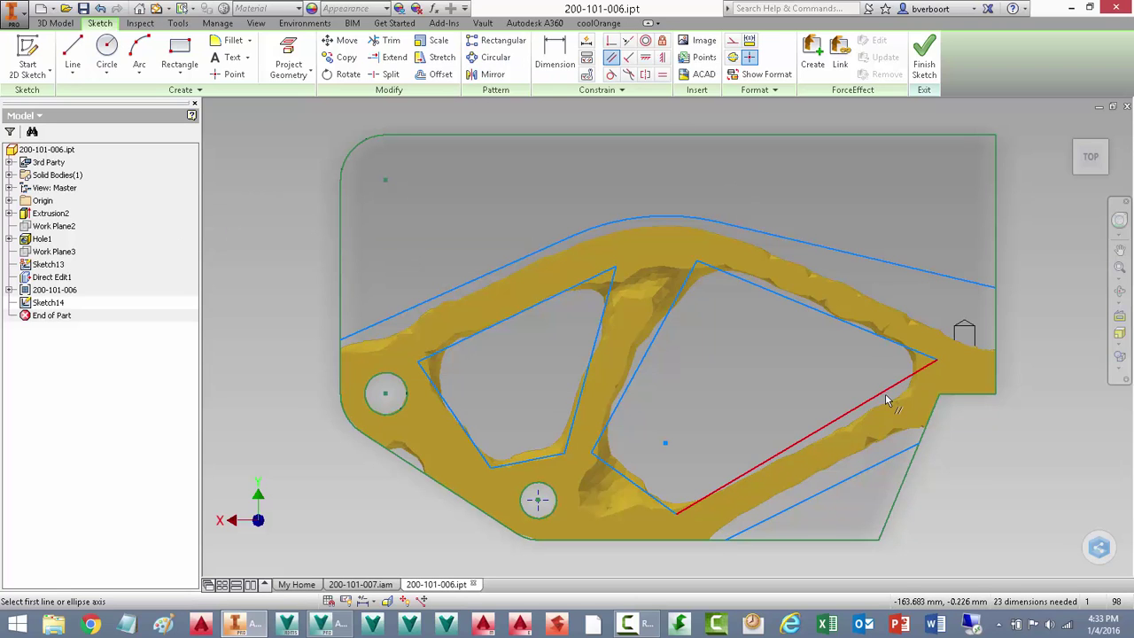
{"action": "left_click", "coordinate": [887, 390]}
{"action": "left_click", "coordinate": [886, 463]}
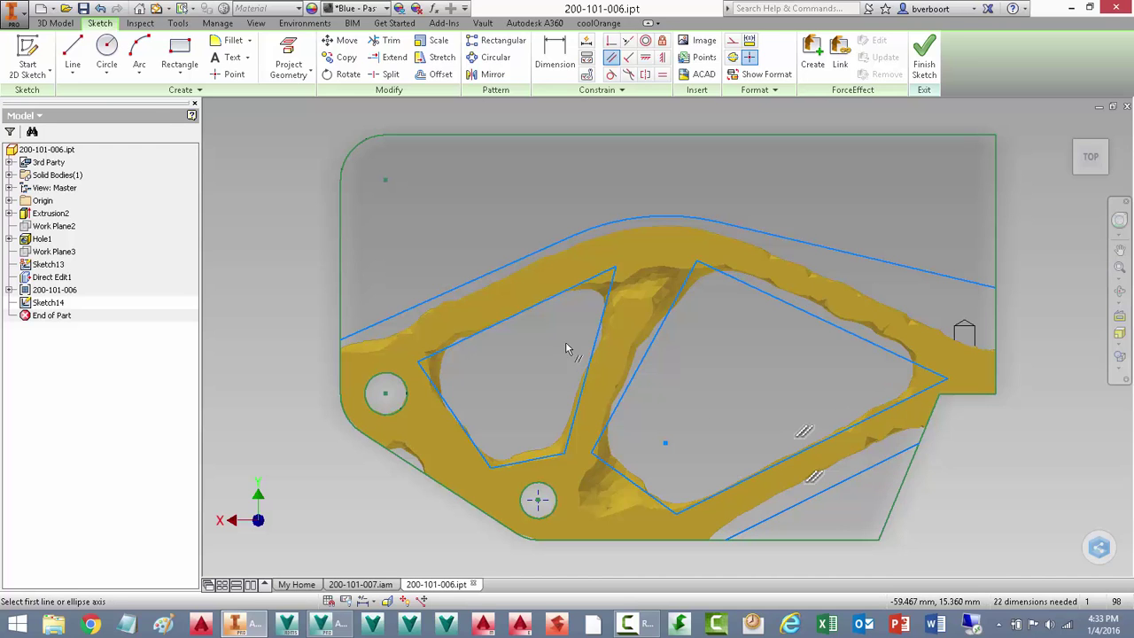
{"action": "left_click", "coordinate": [521, 314]}
{"action": "left_click", "coordinate": [498, 273]}
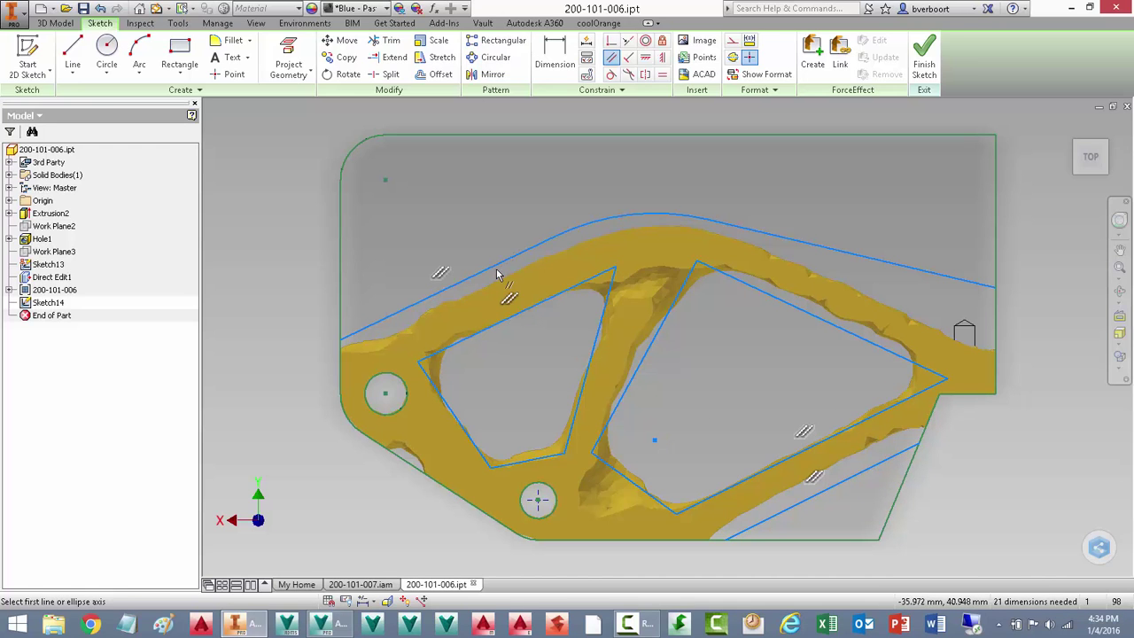
- Dimension the lower trim geometry with a 90 mm horizontal span and 15 mm vertical offset
{"action": "right_click", "coordinate": [588, 108]}
{"action": "left_click", "coordinate": [514, 127]}
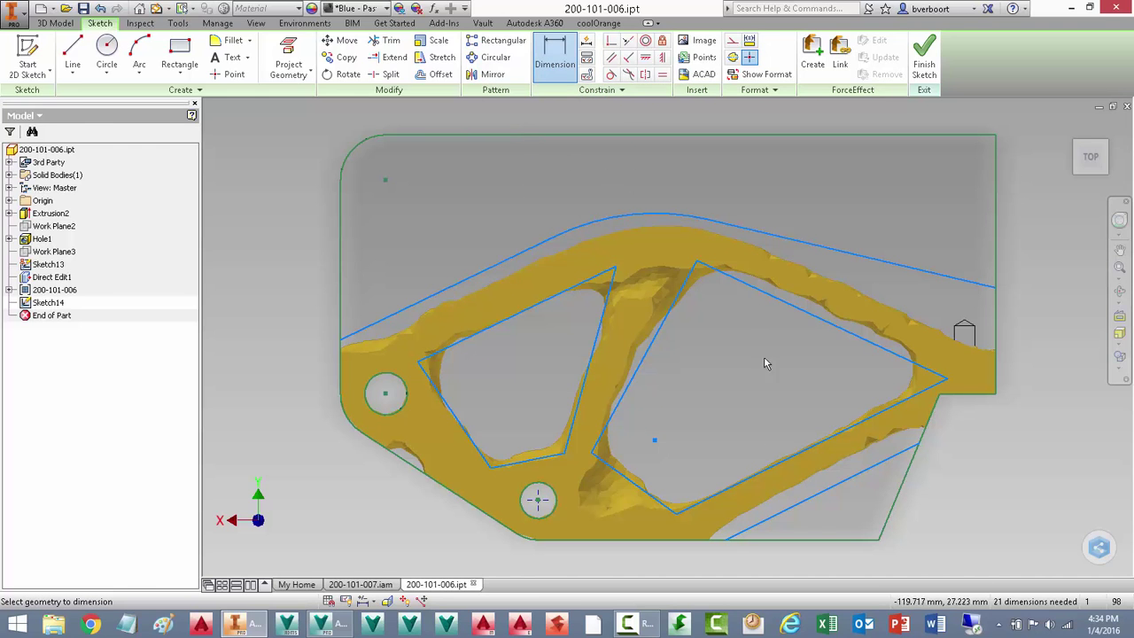
{"action": "left_click", "coordinate": [995, 390]}
{"action": "left_click", "coordinate": [913, 565]}
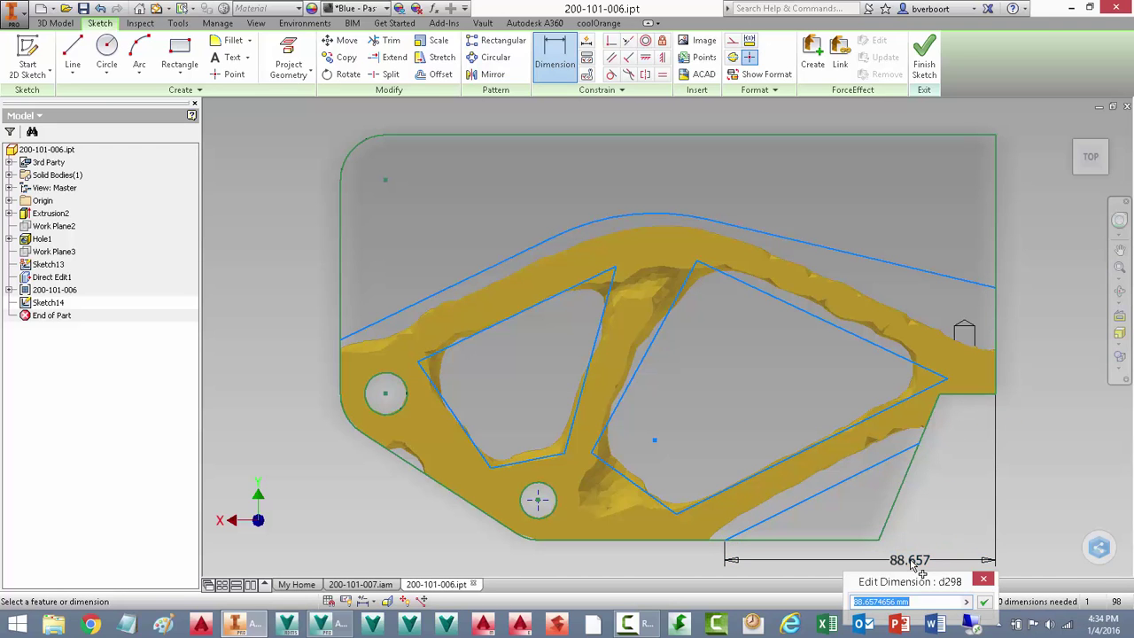
{"action": "type", "text": "90"}
{"action": "key", "text": "Return"}
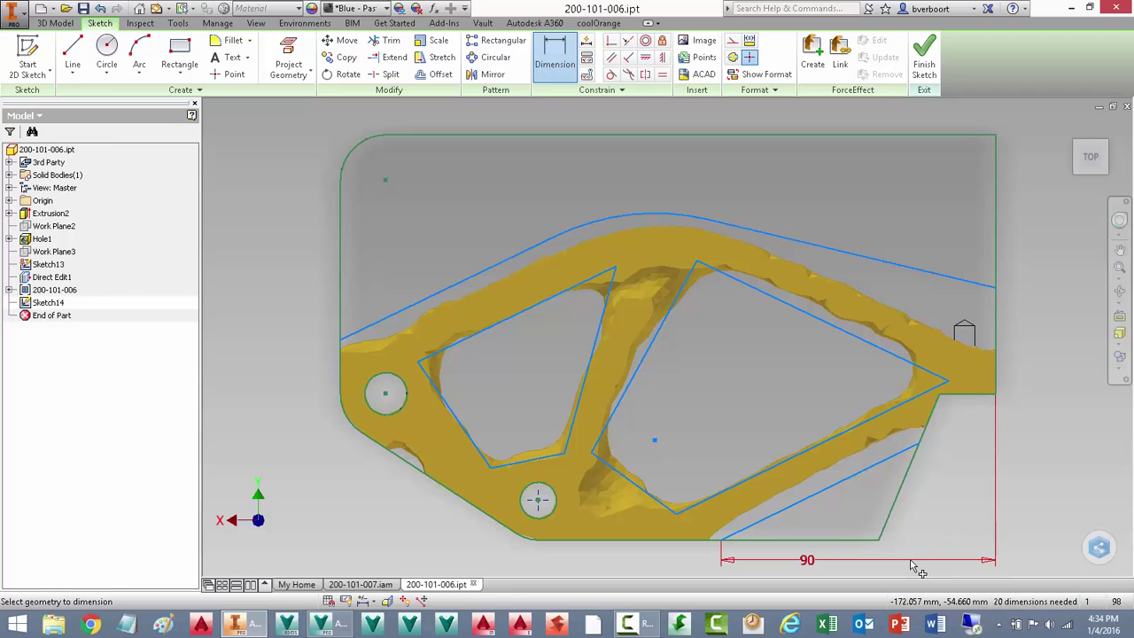
{"action": "left_click", "coordinate": [980, 400]}
{"action": "left_click", "coordinate": [918, 443]}
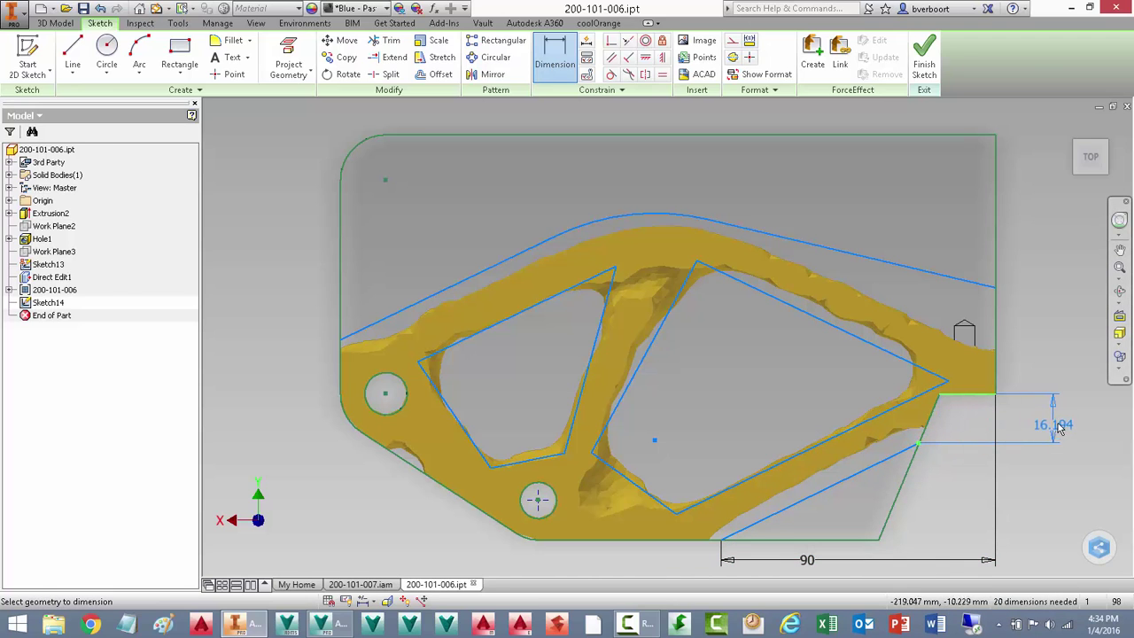
{"action": "left_click", "coordinate": [1061, 427]}
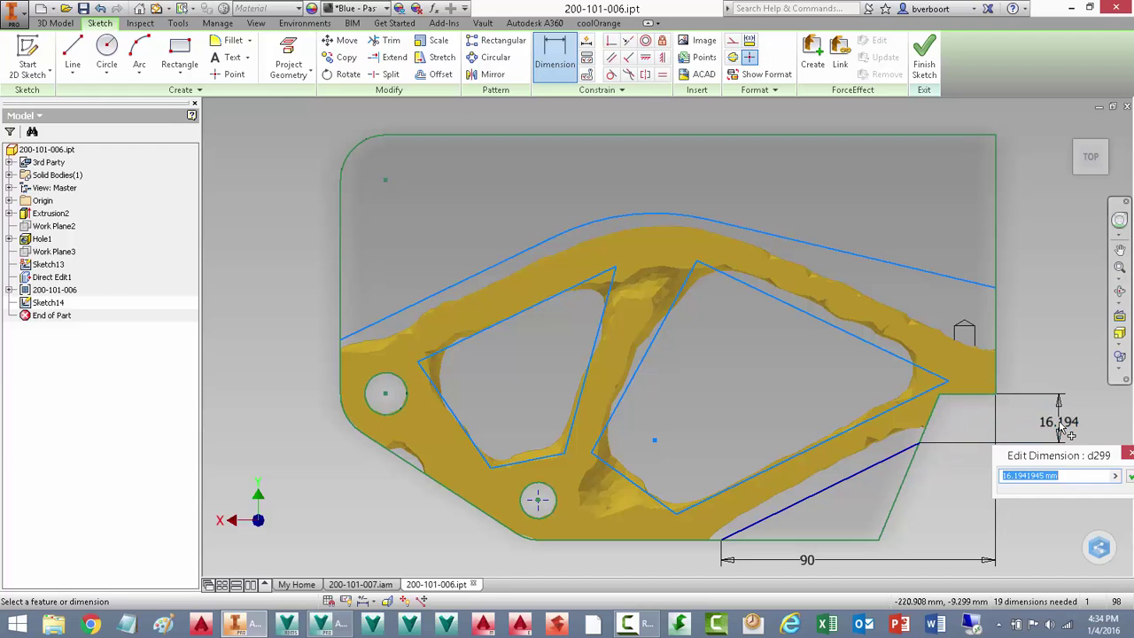
{"action": "type", "text": "15"}
{"action": "key", "text": "Return"}
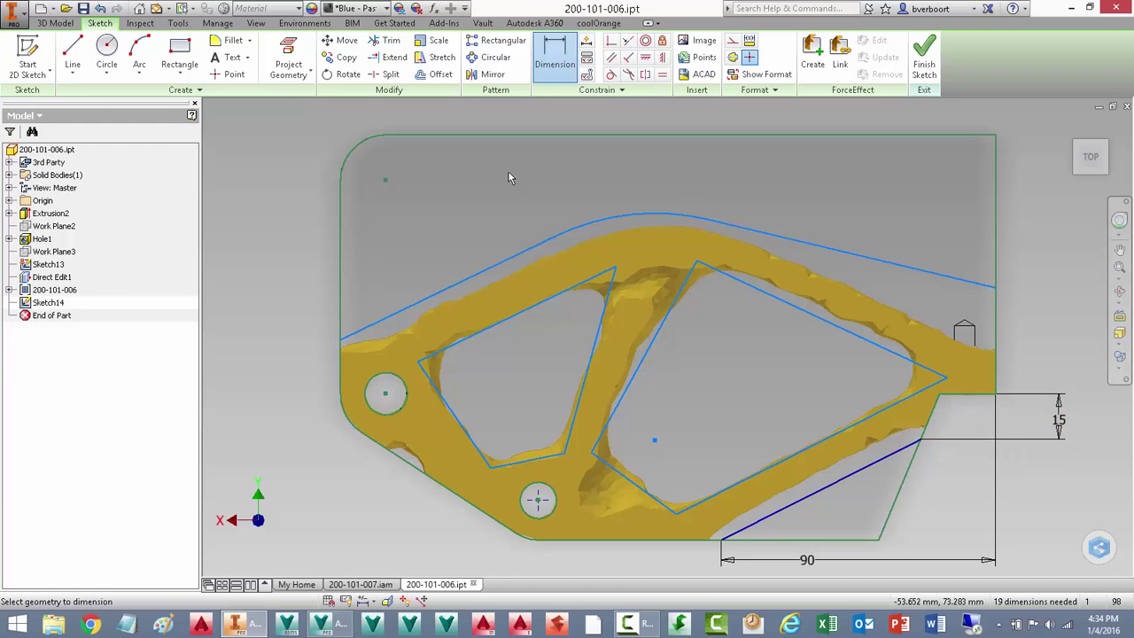
{"action": "right_click", "coordinate": [289, 186]}
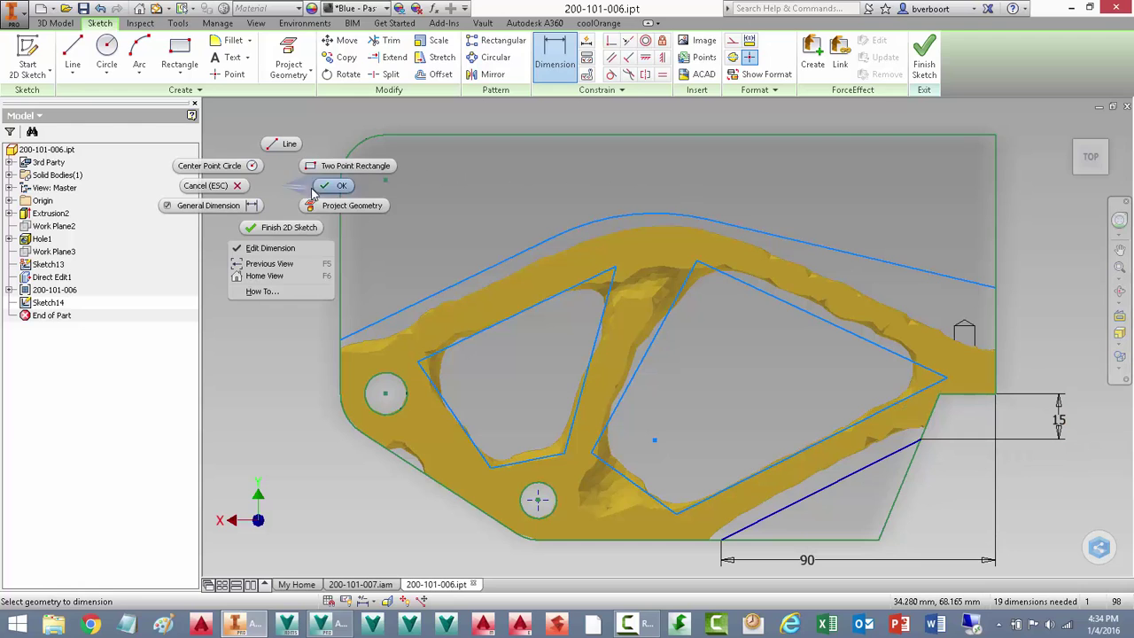
{"action": "left_click", "coordinate": [328, 187]}
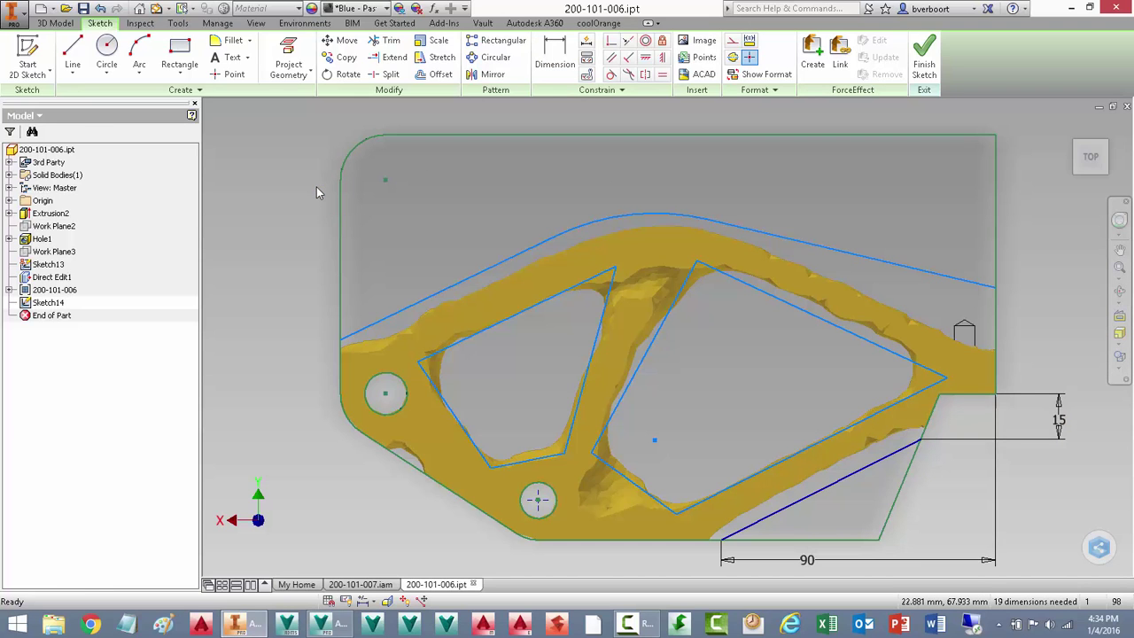
- Round all eight corners of both opening outlines with 8 mm fillets
{"action": "left_click", "coordinate": [232, 40]}
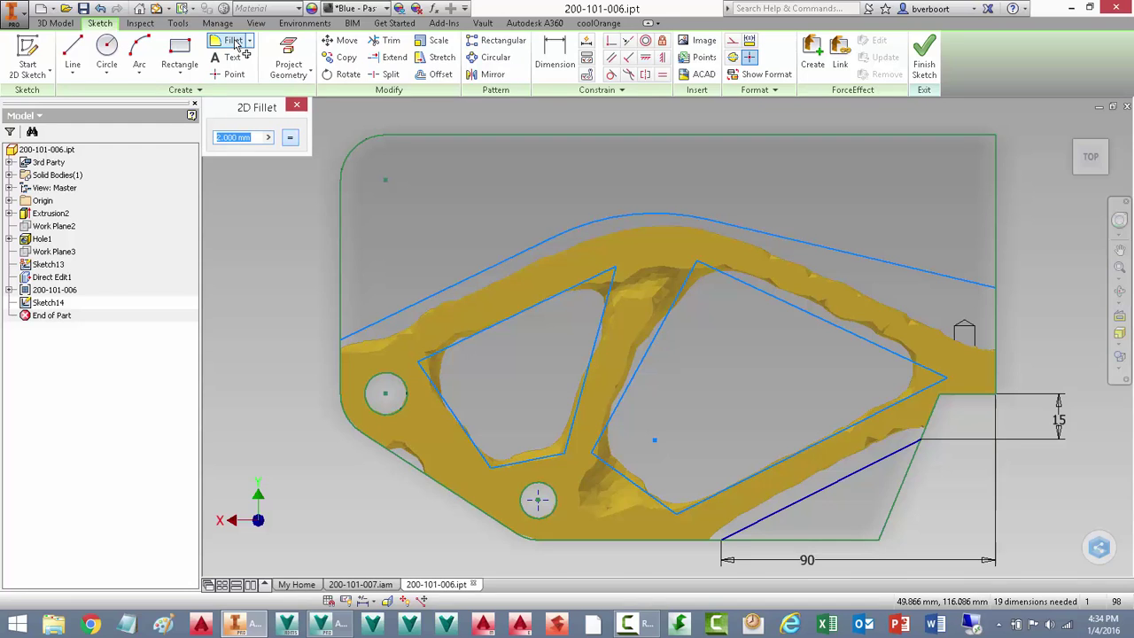
{"action": "type", "text": "8"}
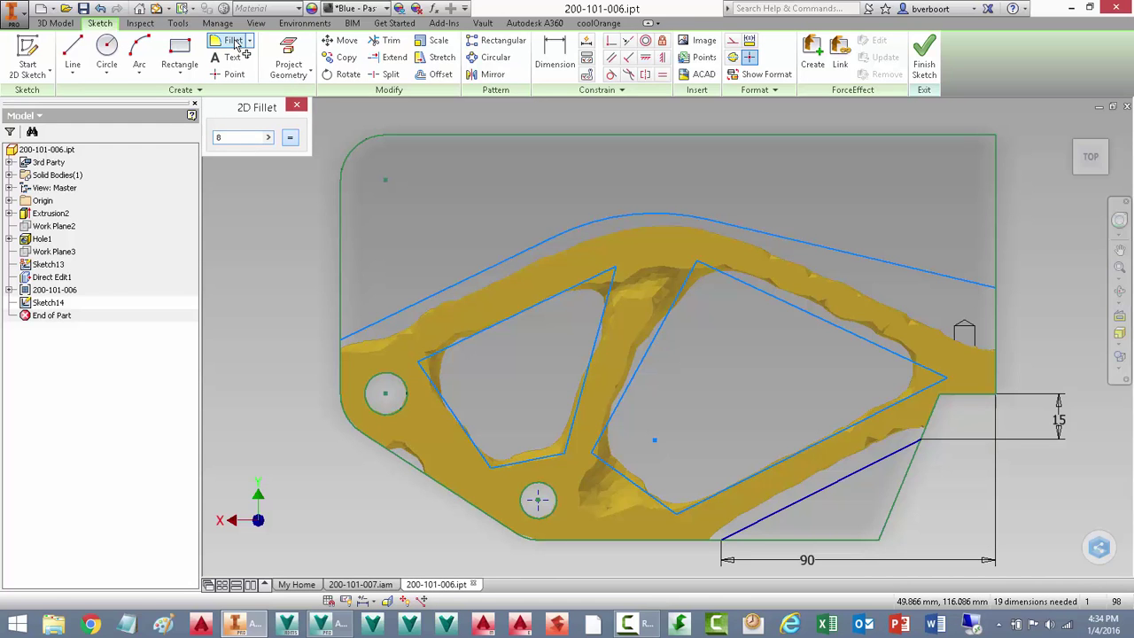
{"action": "left_click", "coordinate": [427, 362]}
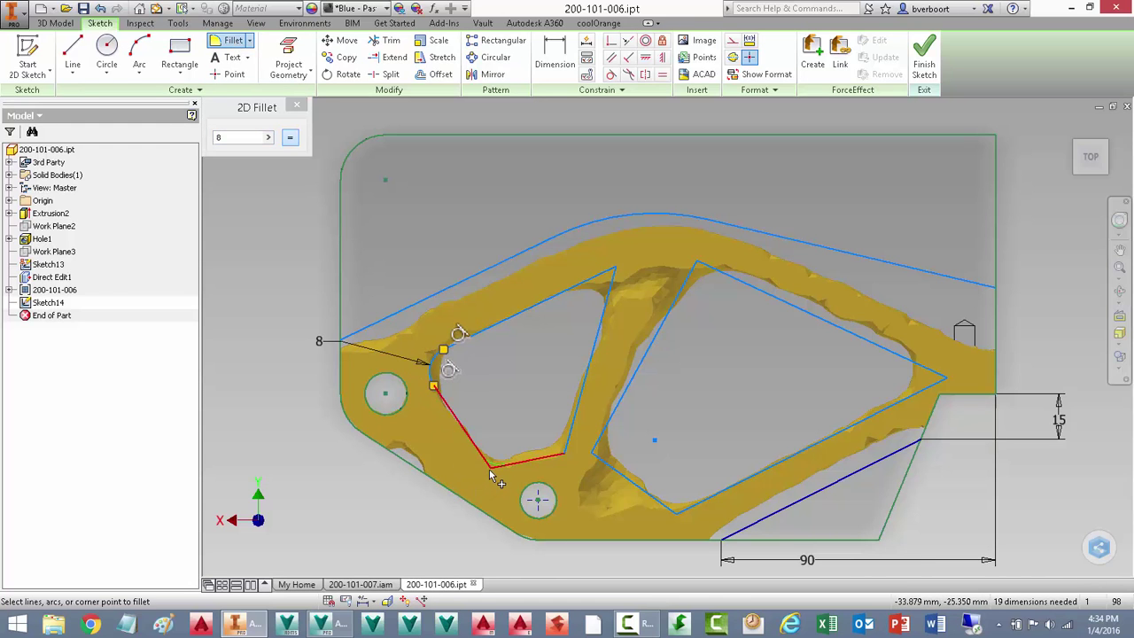
{"action": "left_click", "coordinate": [492, 466]}
{"action": "left_click", "coordinate": [568, 460]}
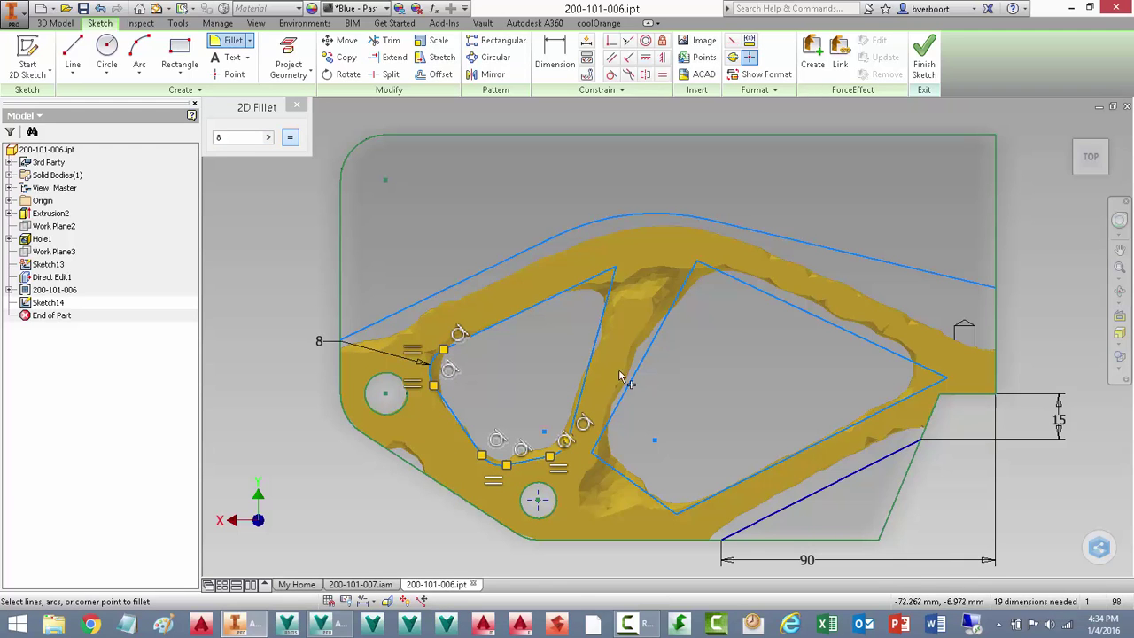
{"action": "left_click", "coordinate": [615, 267]}
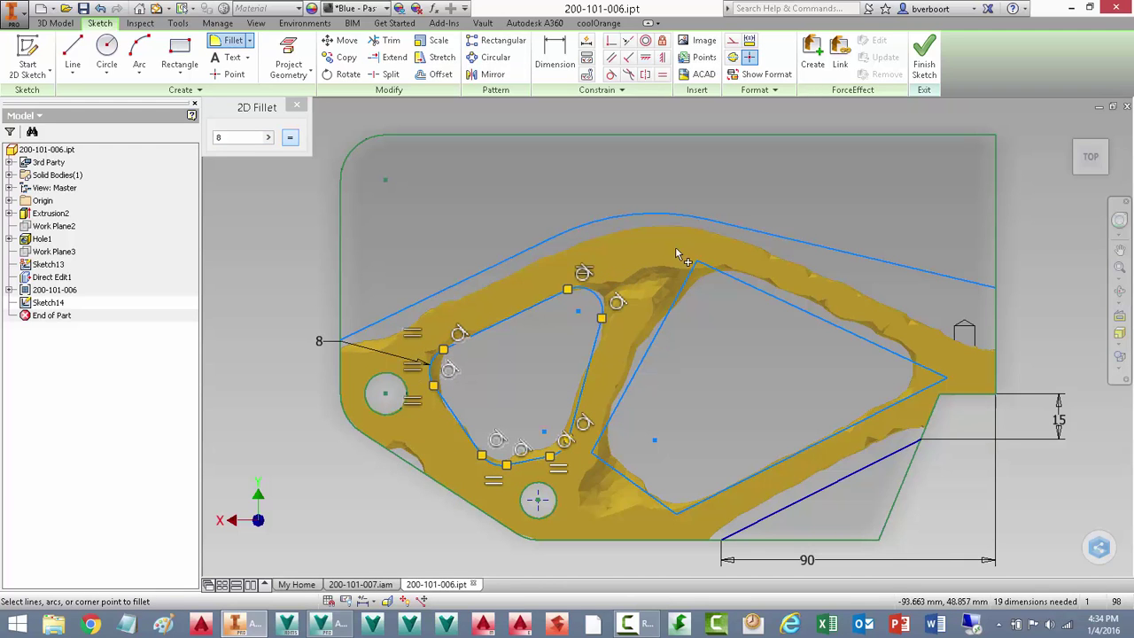
{"action": "left_click", "coordinate": [694, 258]}
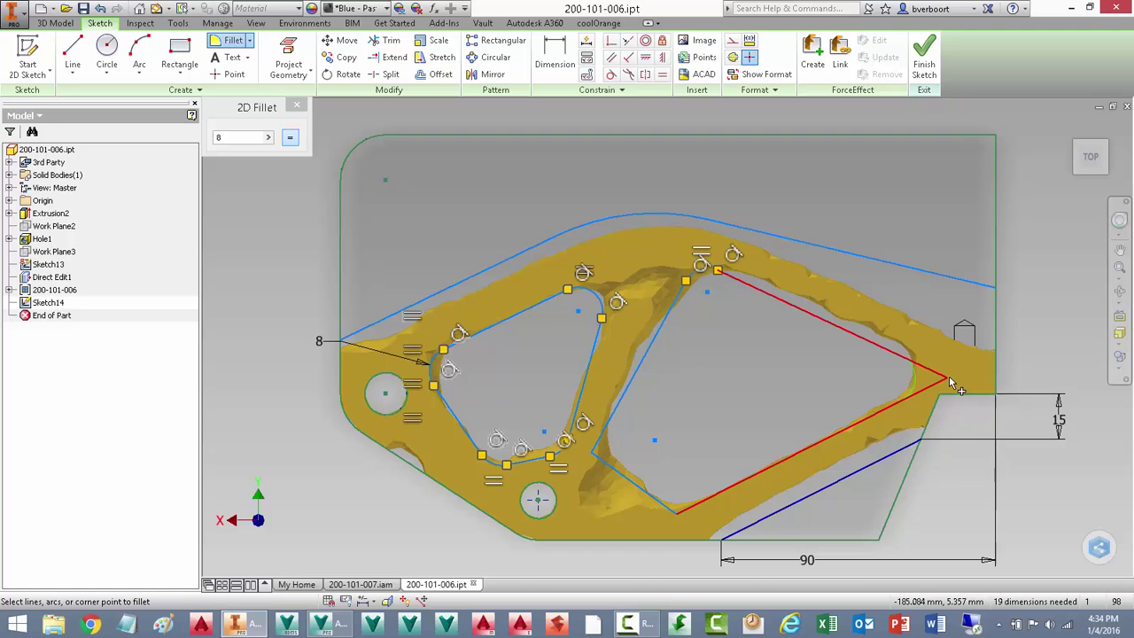
{"action": "left_click", "coordinate": [950, 383]}
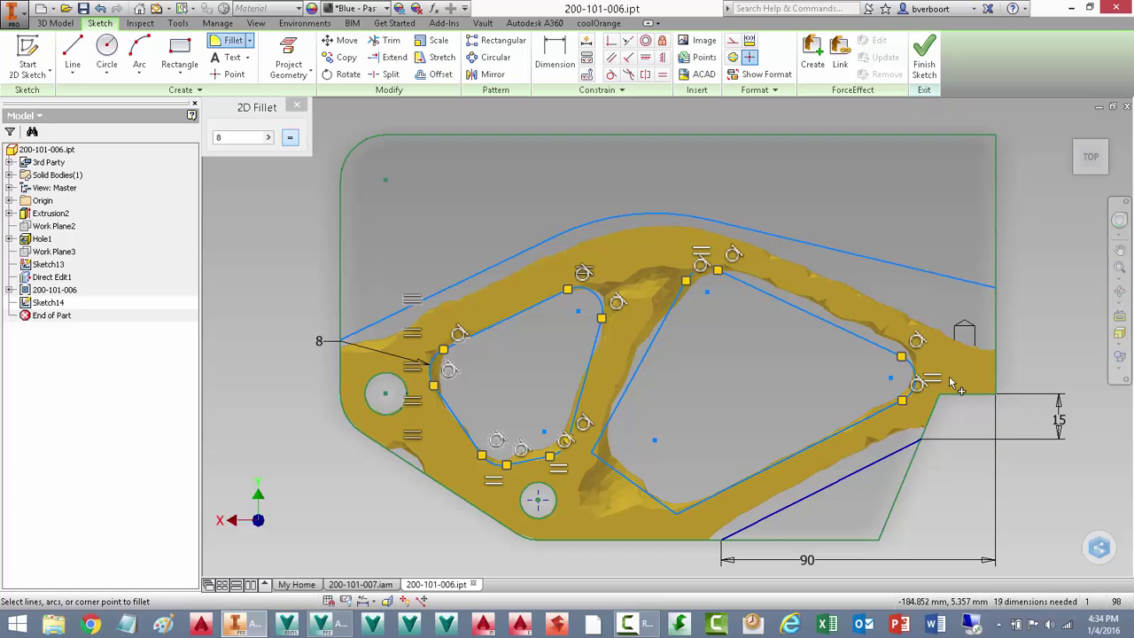
{"action": "left_click", "coordinate": [677, 521]}
{"action": "left_click", "coordinate": [595, 462]}
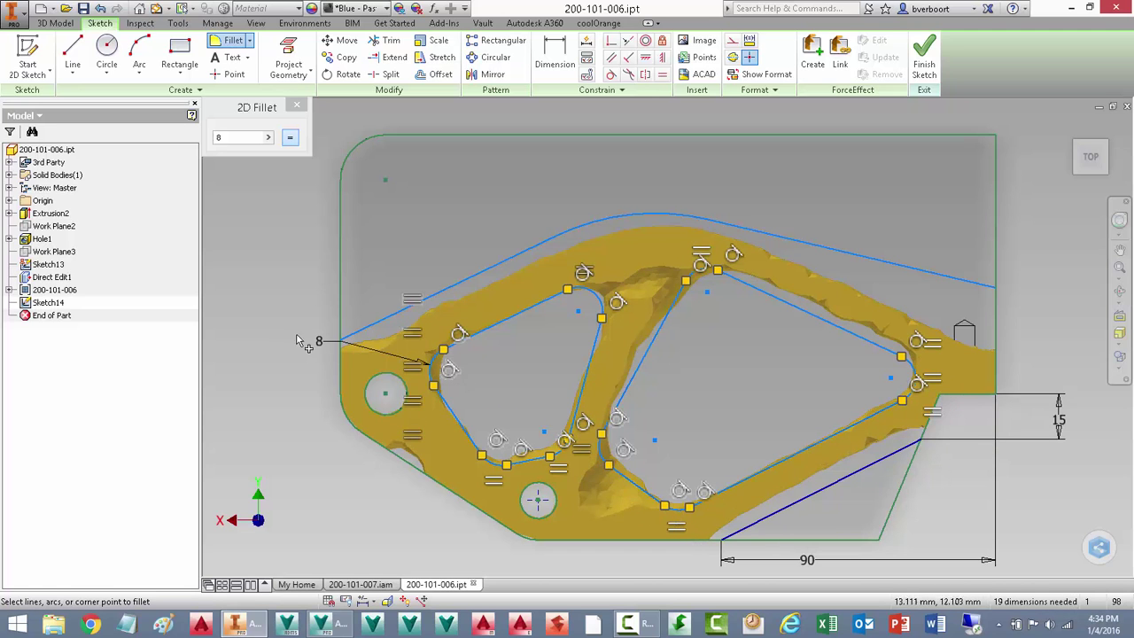
{"action": "right_click", "coordinate": [280, 302]}
{"action": "left_click", "coordinate": [305, 293]}
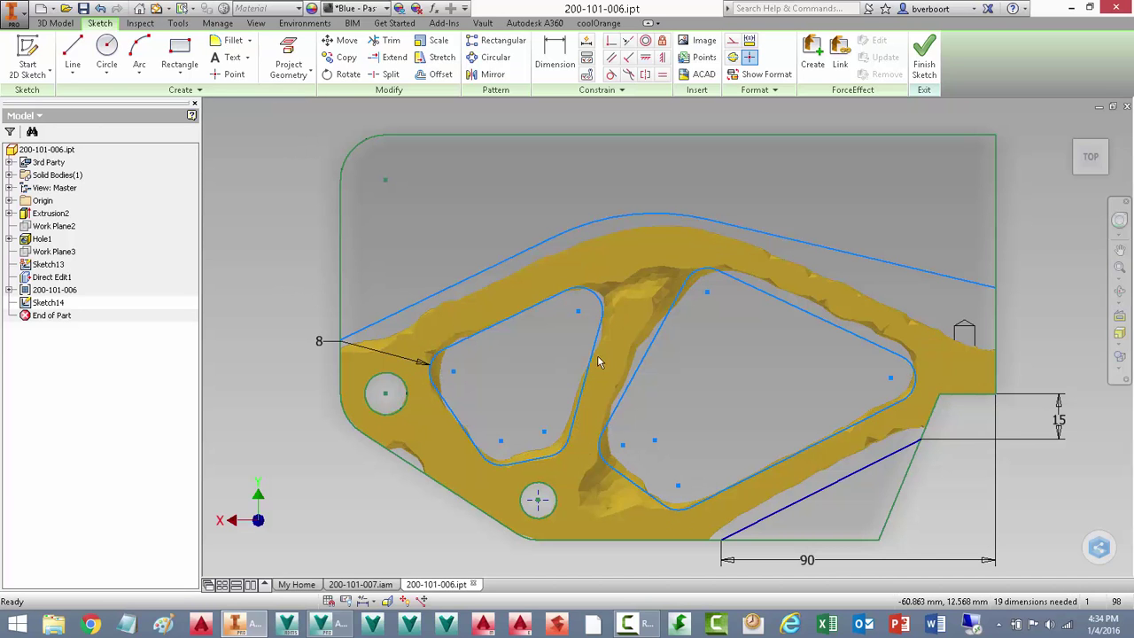
- Offset the upper-left outer line and drag the top line and arc to hug the generated shape
{"action": "key", "text": "o"}
{"action": "mouse_move", "coordinate": [806, 312]}
{"action": "left_mouse_down"}
{"action": "mouse_move", "coordinate": [823, 311]}
{"action": "mouse_move", "coordinate": [817, 301]}
{"action": "left_mouse_up"}
{"action": "key", "text": "Escape"}
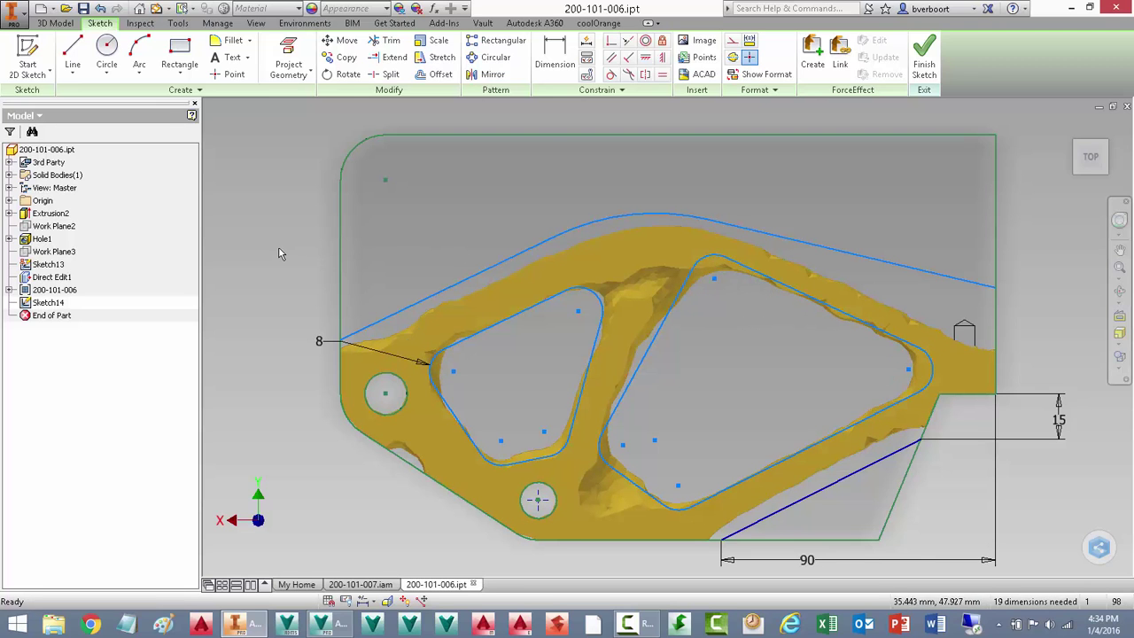
{"action": "key", "text": "o"}
{"action": "left_click_drag", "start_coordinate": [474, 275], "coordinate": [477, 279]}
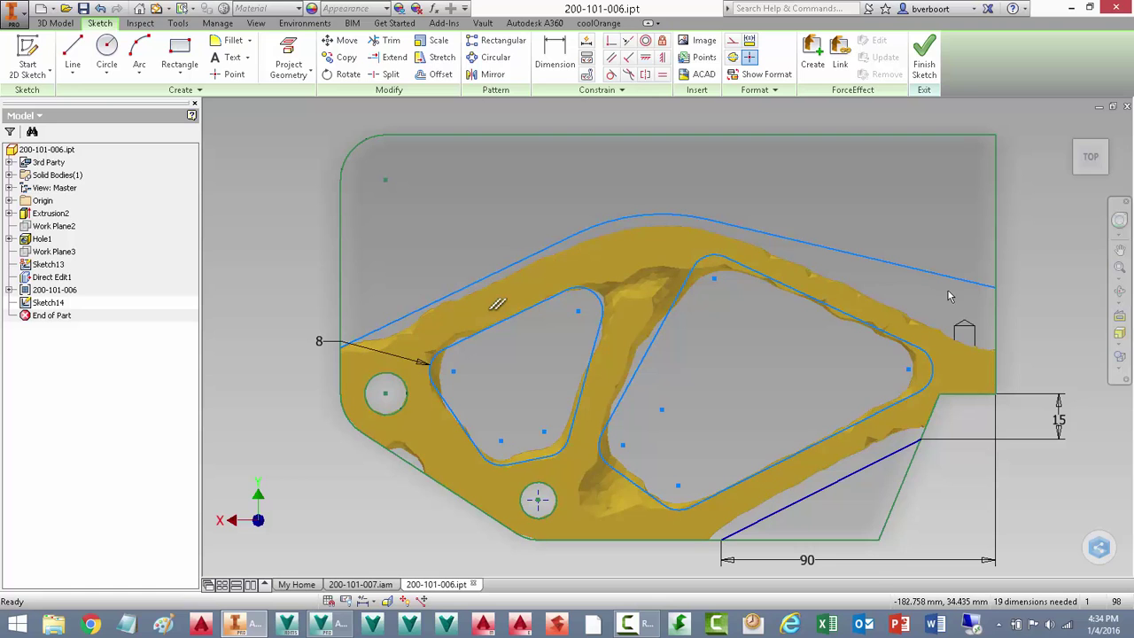
{"action": "left_click_drag", "start_coordinate": [995, 292], "coordinate": [995, 316]}
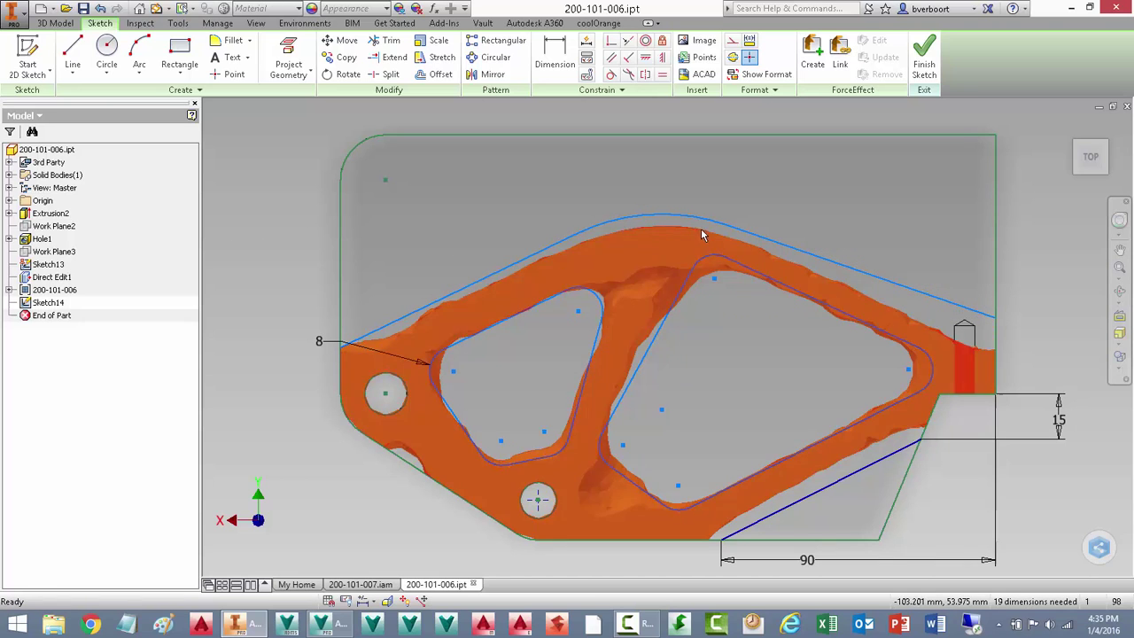
{"action": "left_click_drag", "start_coordinate": [658, 221], "coordinate": [661, 227]}
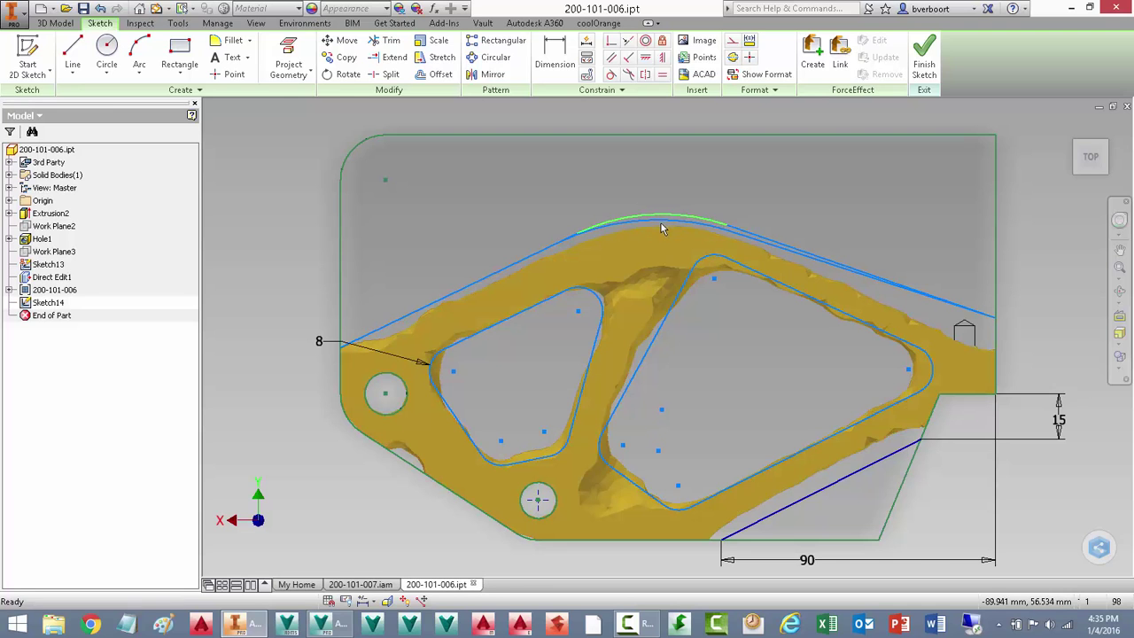
- Finish the sketch and extrude the outer region, both triangular openings and the small lower-right region
{"action": "right_click", "coordinate": [260, 245]}
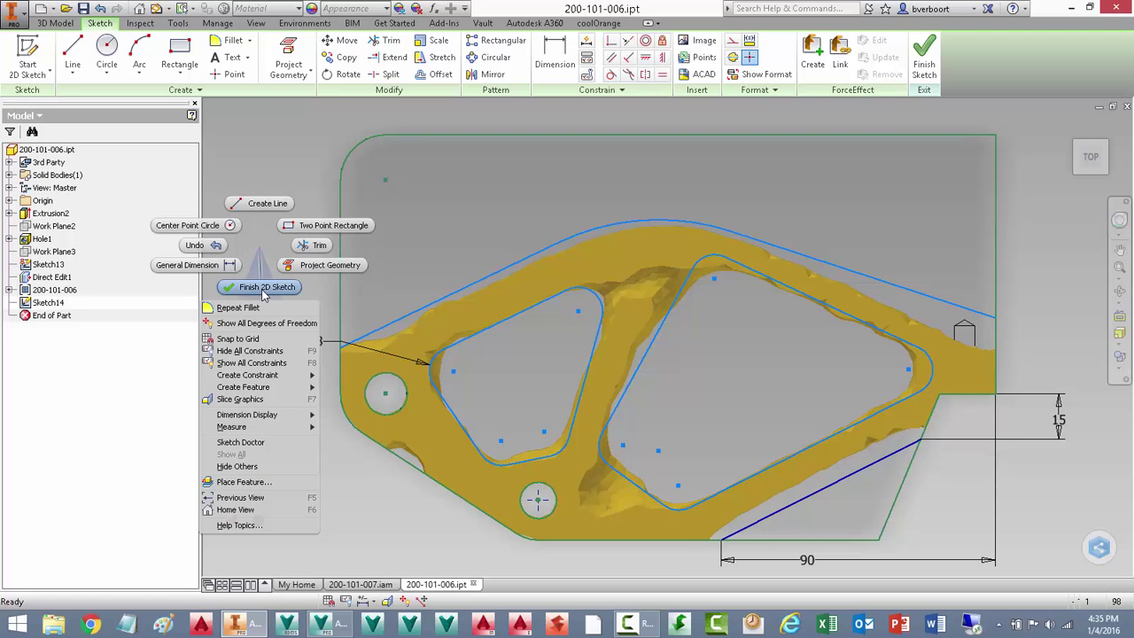
{"action": "left_click", "coordinate": [263, 289]}
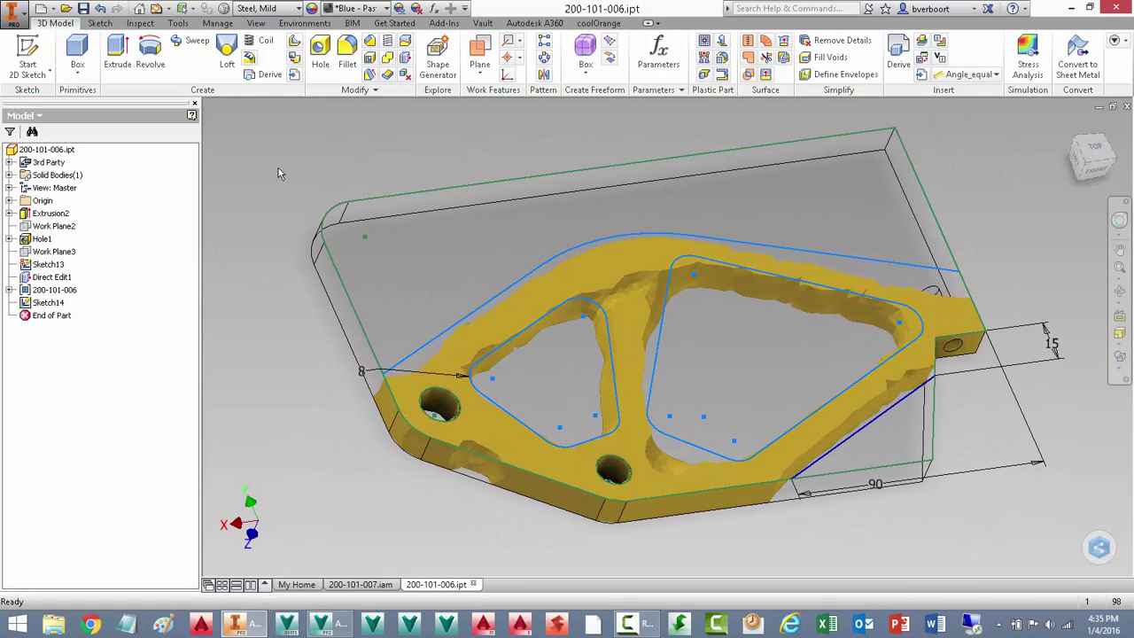
{"action": "right_click", "coordinate": [278, 167]}
{"action": "left_click", "coordinate": [323, 149]}
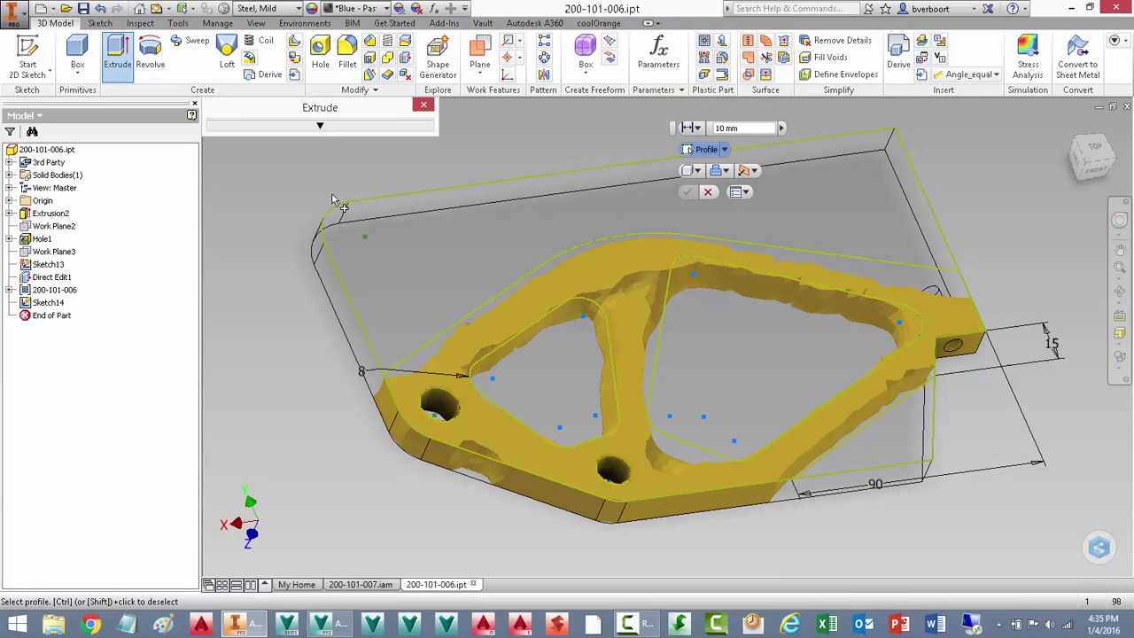
{"action": "left_click", "coordinate": [419, 265]}
{"action": "left_click", "coordinate": [549, 355]}
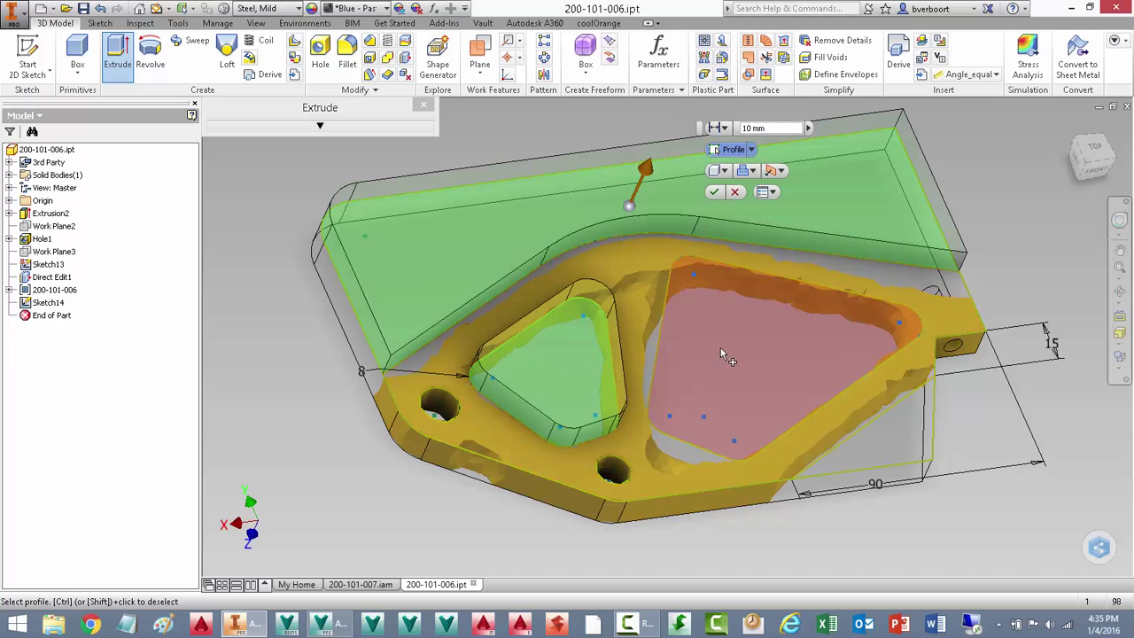
{"action": "left_click", "coordinate": [722, 354]}
{"action": "left_click", "coordinate": [893, 440]}
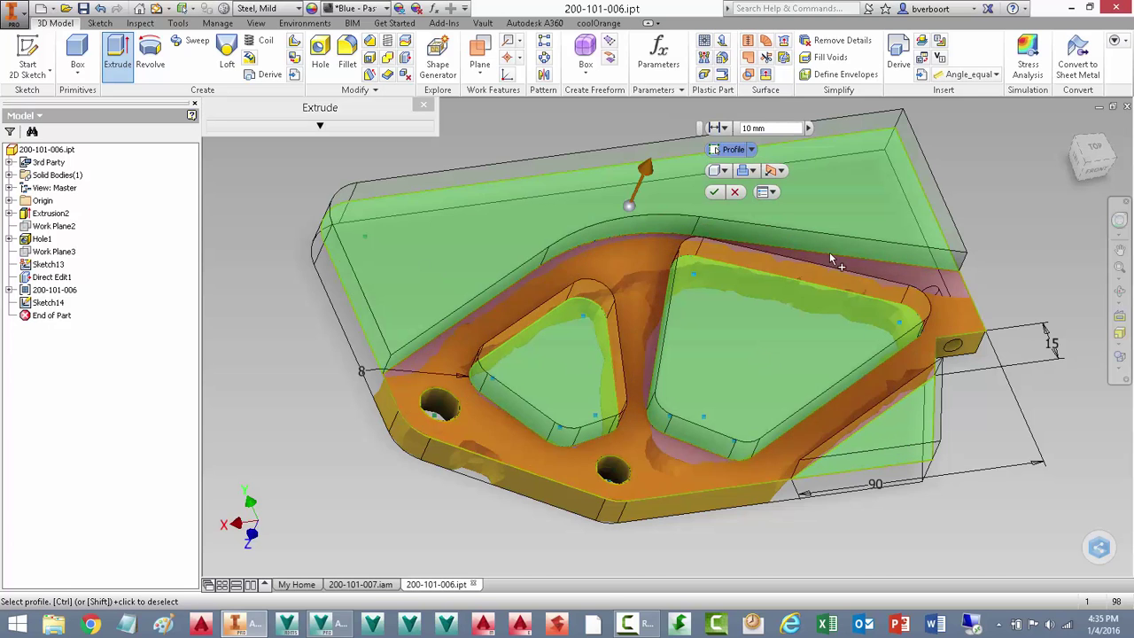
- Make the extrusion a Cut, Through All, in Direction 2, and apply it
{"action": "left_click", "coordinate": [752, 171]}
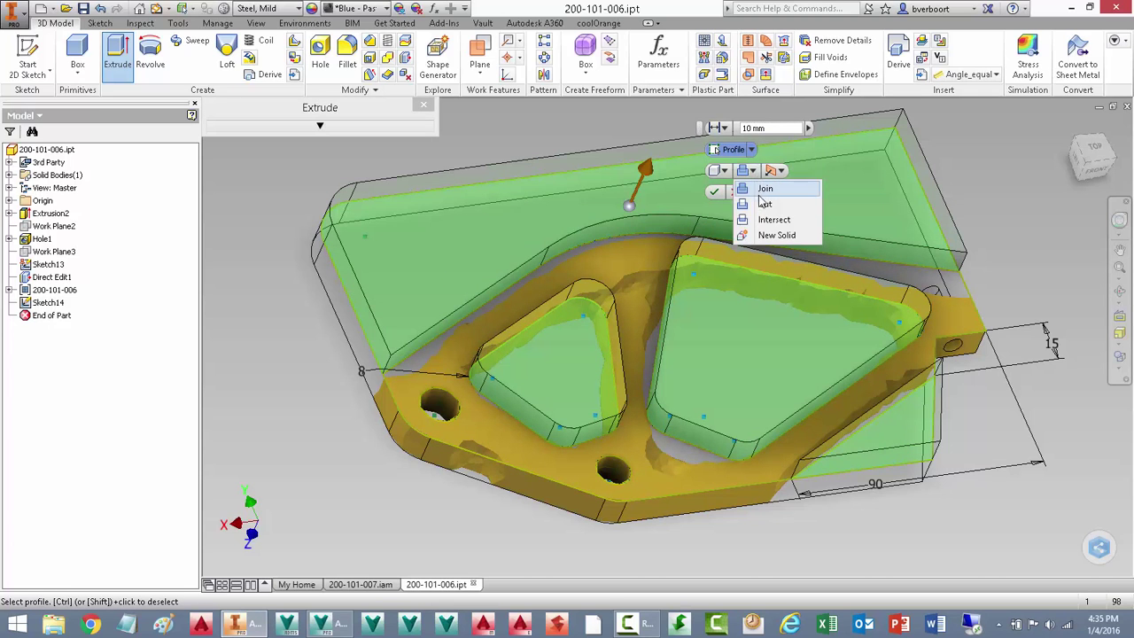
{"action": "left_click", "coordinate": [760, 205]}
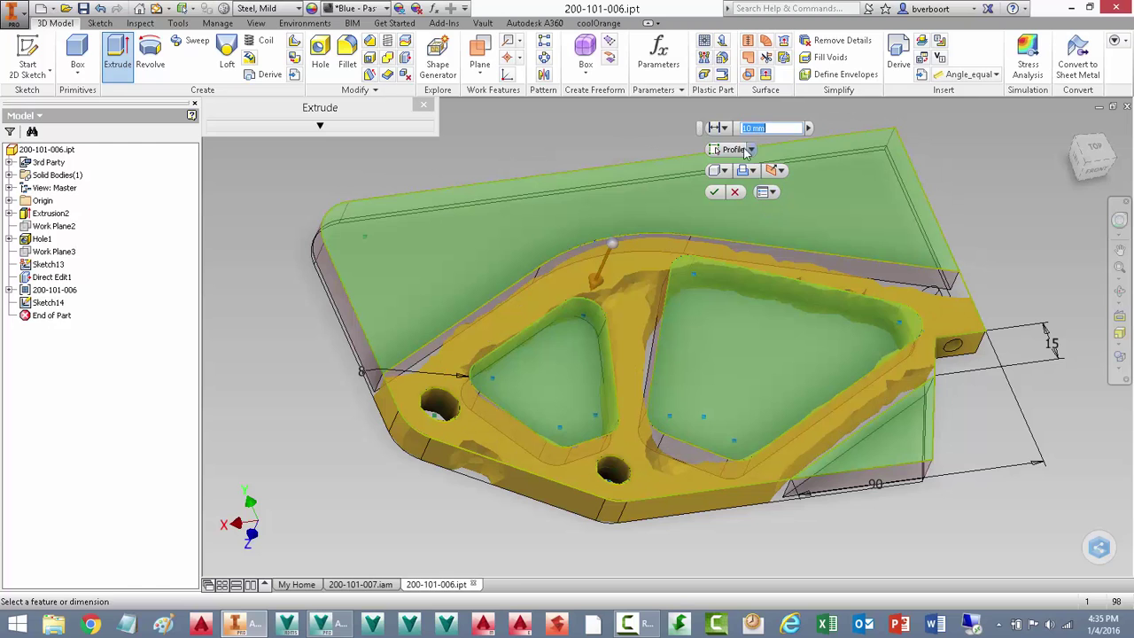
{"action": "left_click", "coordinate": [722, 128]}
{"action": "left_click", "coordinate": [748, 209]}
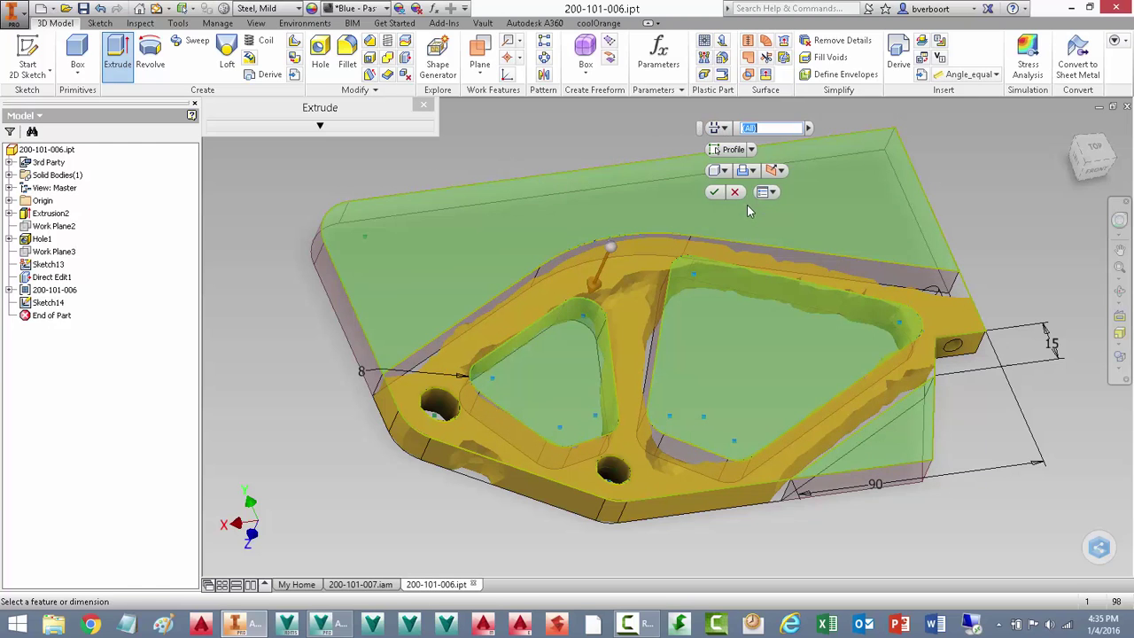
{"action": "left_click", "coordinate": [778, 170]}
{"action": "left_click", "coordinate": [796, 209]}
{"action": "left_click", "coordinate": [715, 192]}
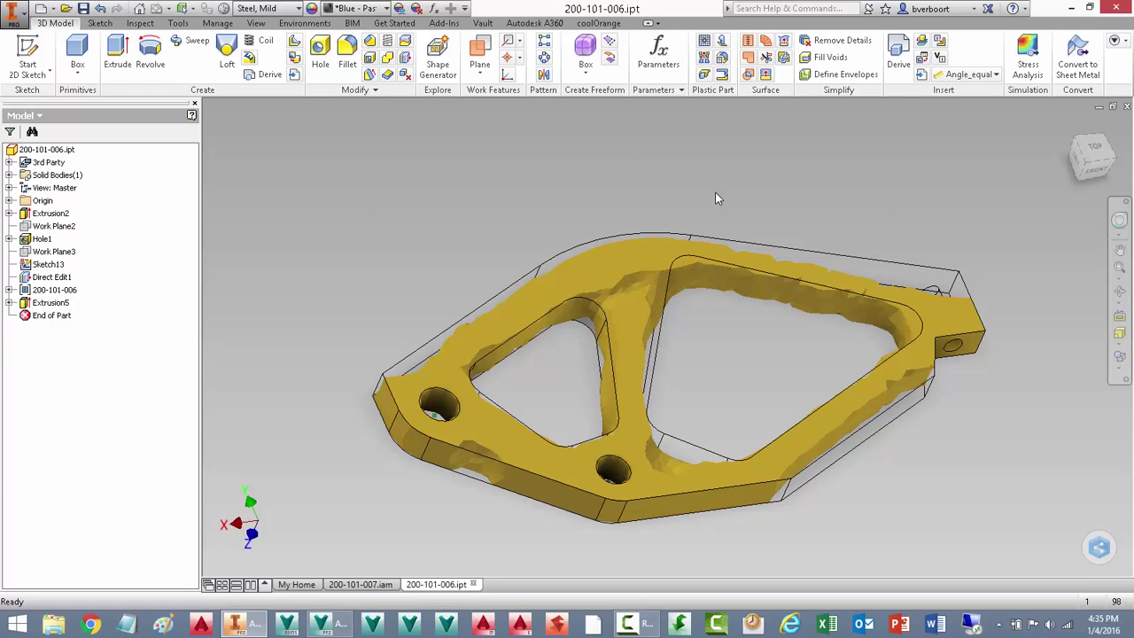
- Hide the 200-101-006 mesh body and switch the visual style to Shaded with Edges
{"action": "left_click", "coordinate": [74, 290]}
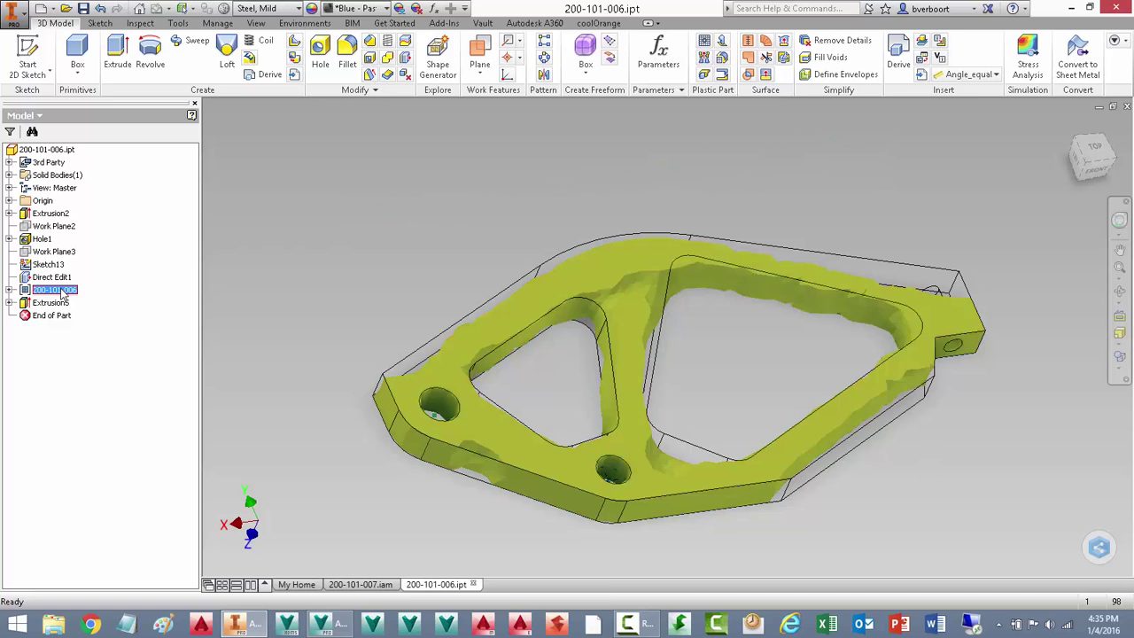
{"action": "right_click", "coordinate": [59, 288]}
{"action": "left_click", "coordinate": [89, 356]}
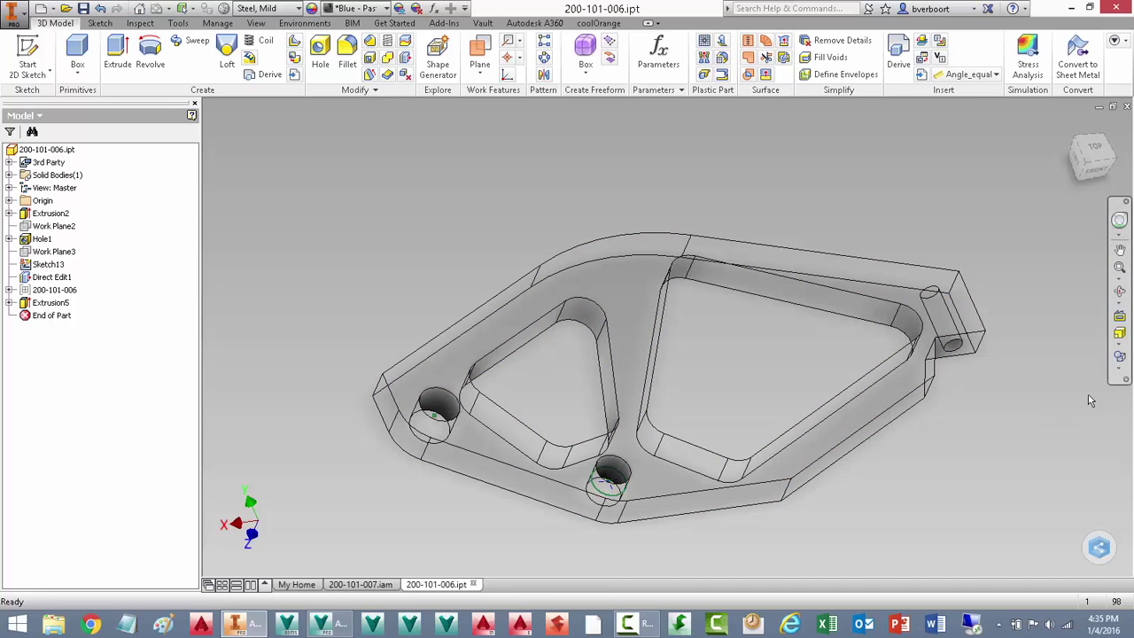
{"action": "left_click", "coordinate": [1119, 358]}
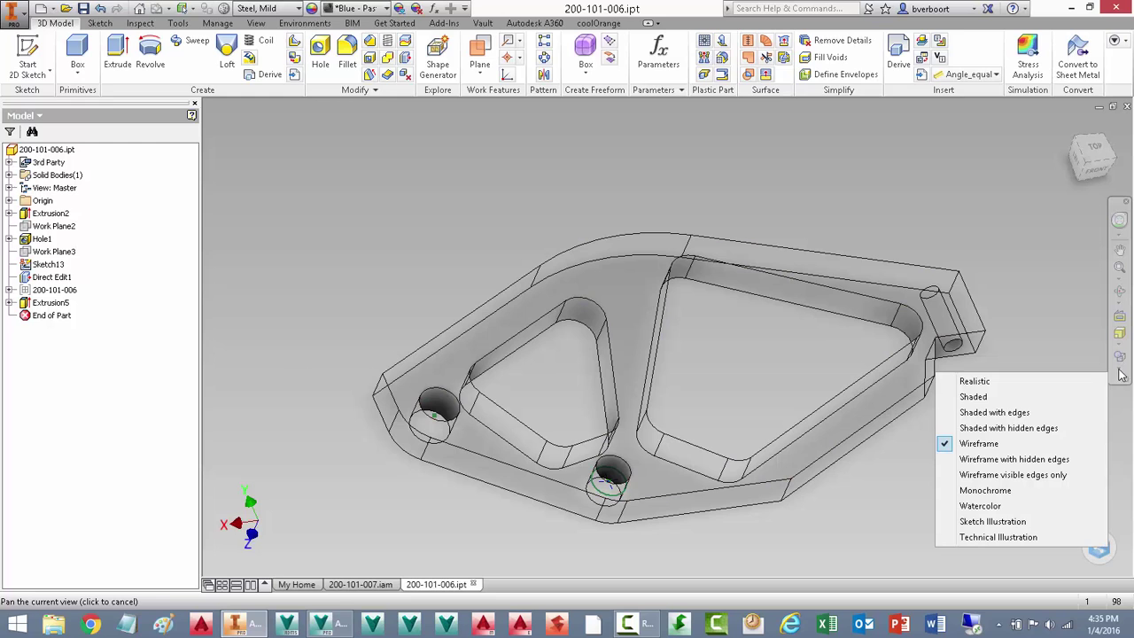
{"action": "left_click", "coordinate": [996, 416]}
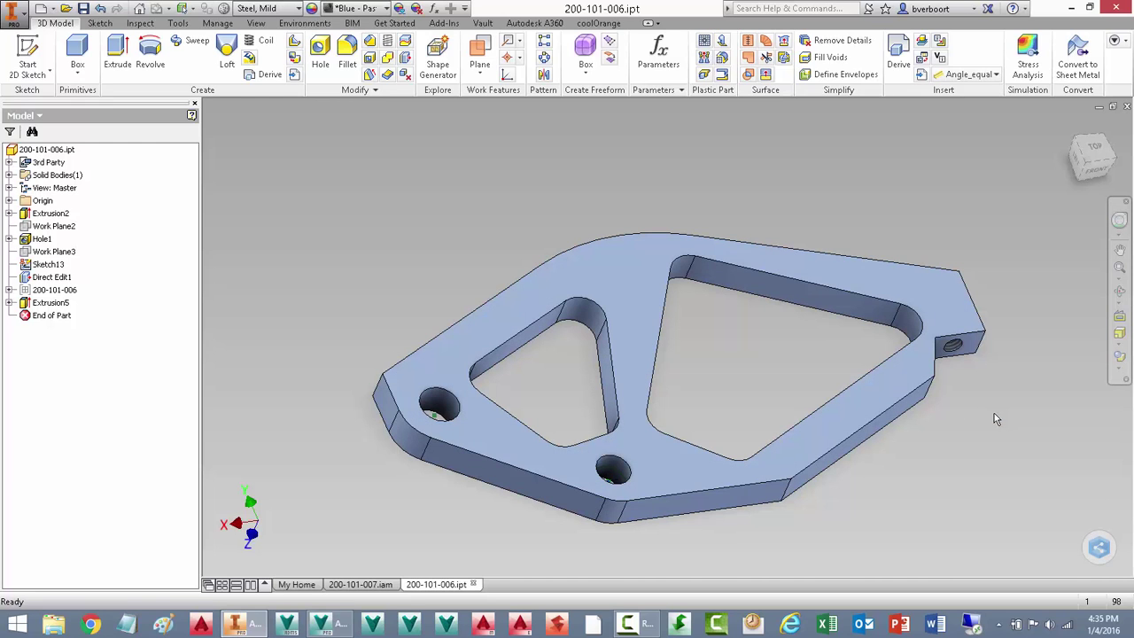
- Fillet six outer corner edges of the plate at 1.5 mm
{"action": "left_click", "coordinate": [376, 388]}
{"action": "left_click", "coordinate": [393, 378]}
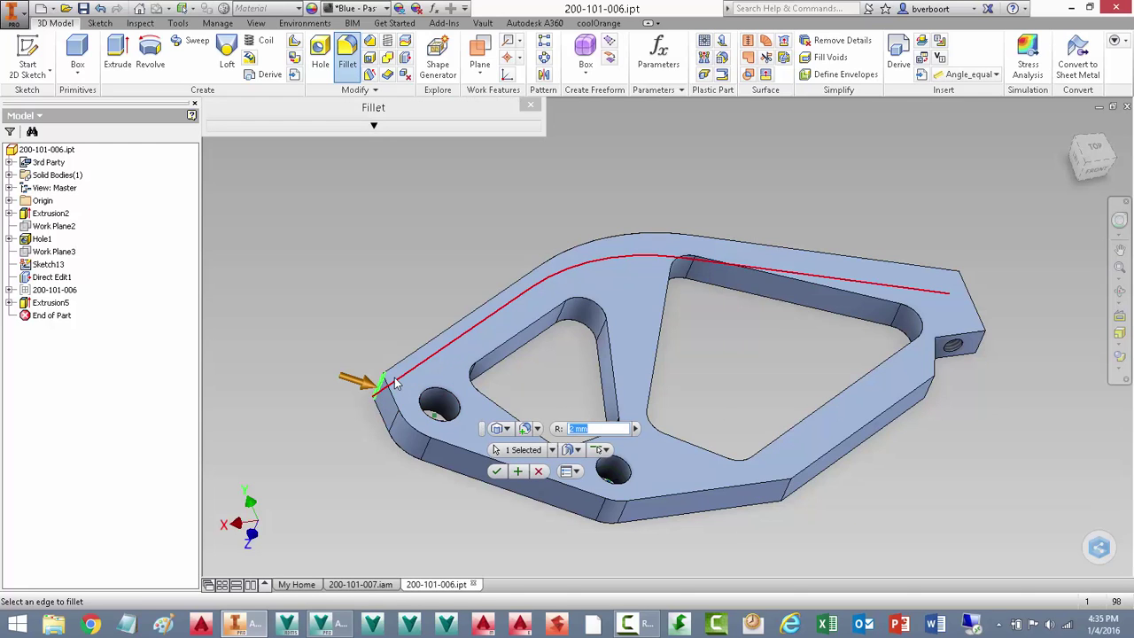
{"action": "left_click", "coordinate": [788, 493]}
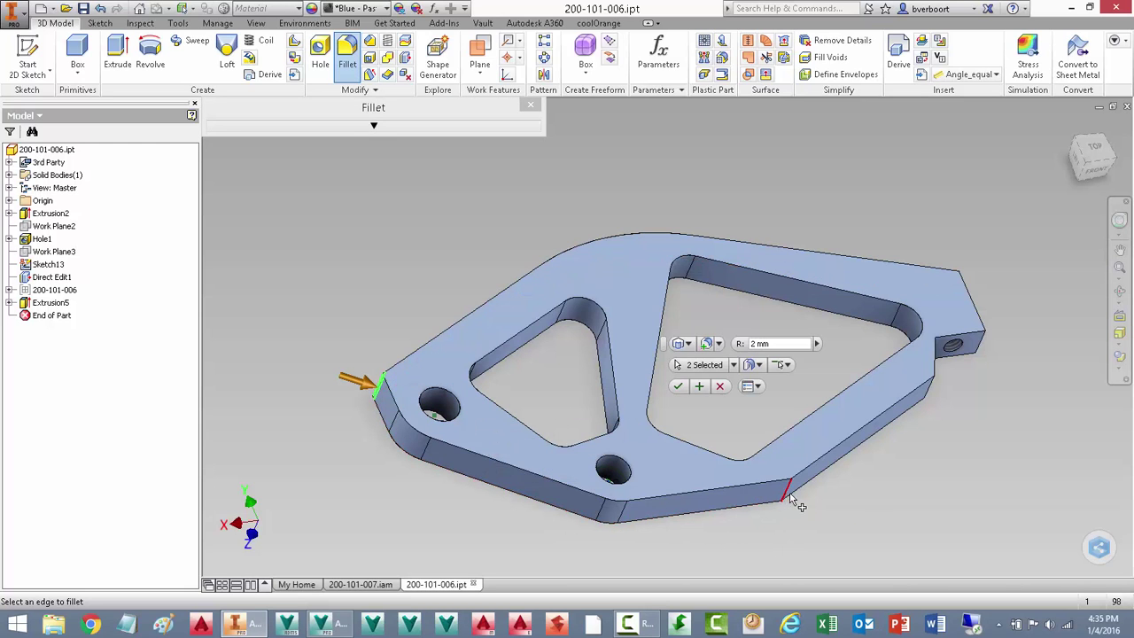
{"action": "left_click", "coordinate": [931, 392]}
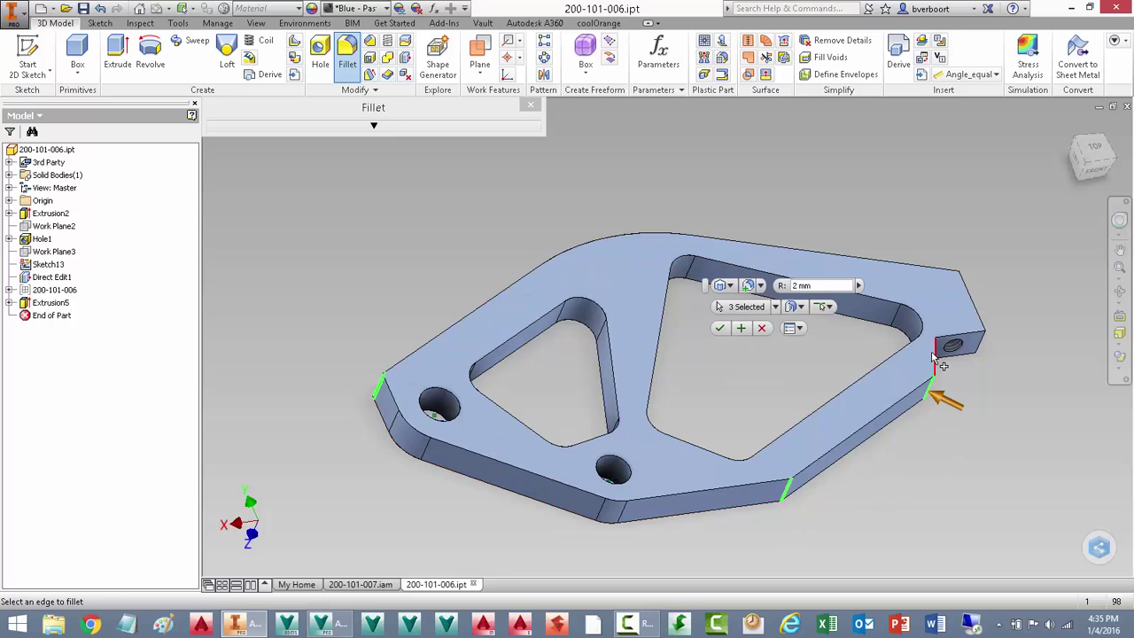
{"action": "left_click", "coordinate": [933, 354]}
{"action": "left_click", "coordinate": [982, 343]}
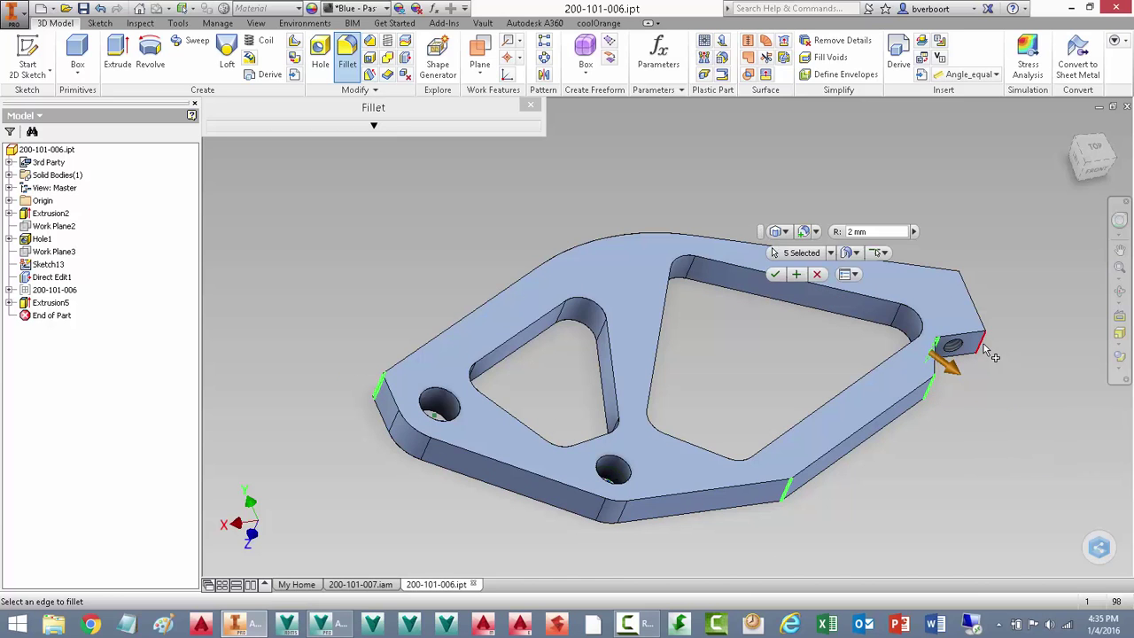
{"action": "left_click", "coordinate": [954, 291]}
{"action": "type", "text": "1.5"}
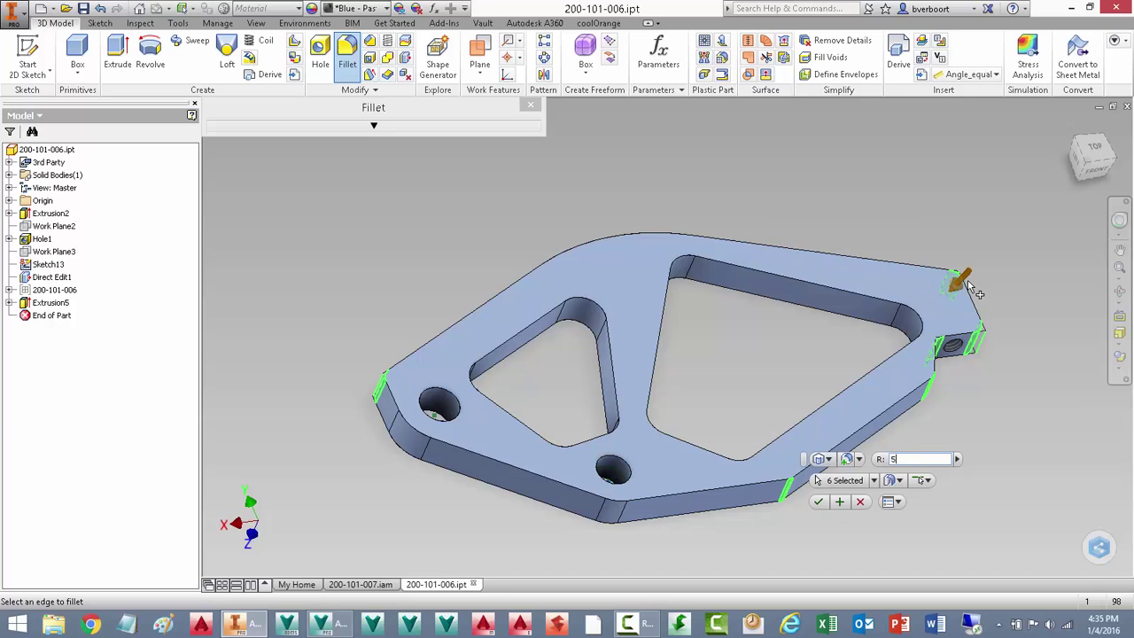
{"action": "key", "text": "Return"}
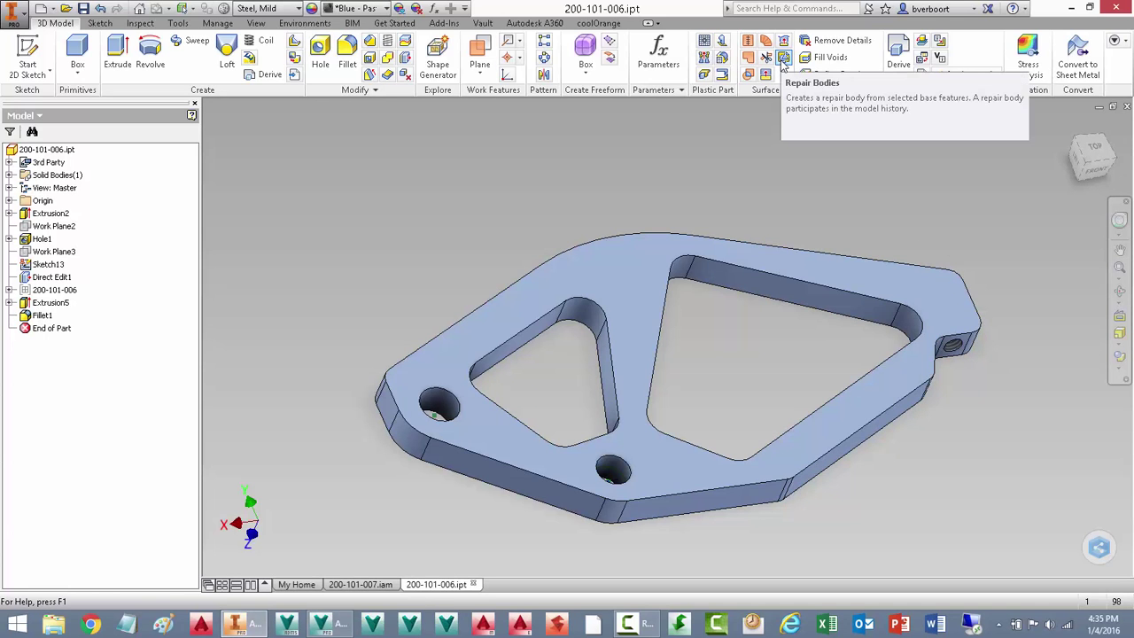
- Add a 1 mm Rule Fillet to all edges of Extrusion5
{"action": "left_click", "coordinate": [723, 58]}
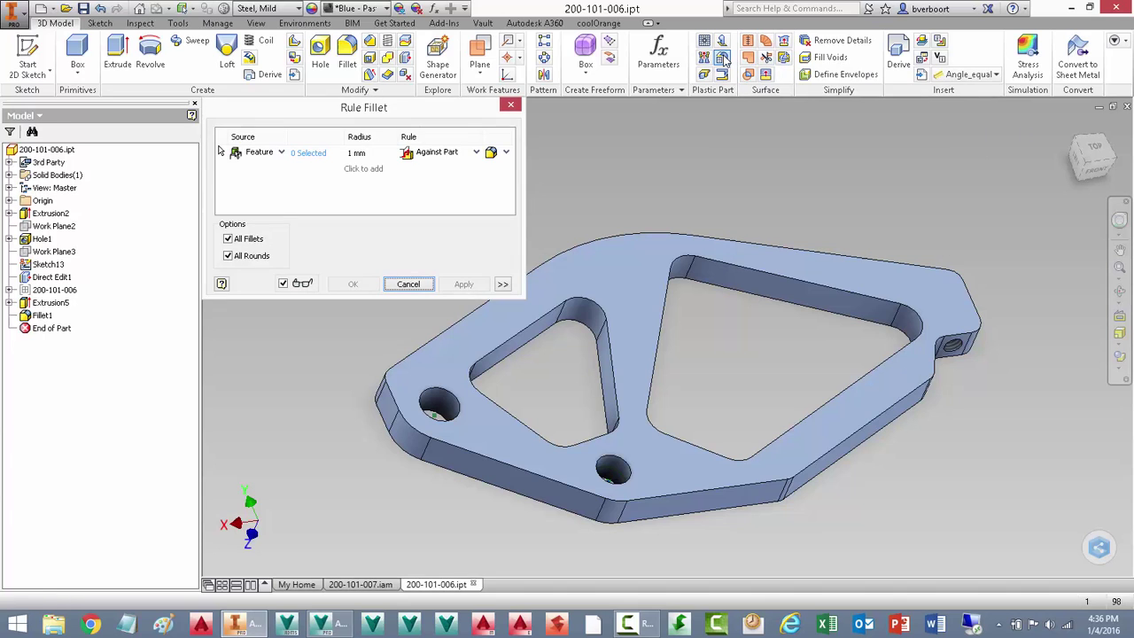
{"action": "left_click", "coordinate": [618, 257]}
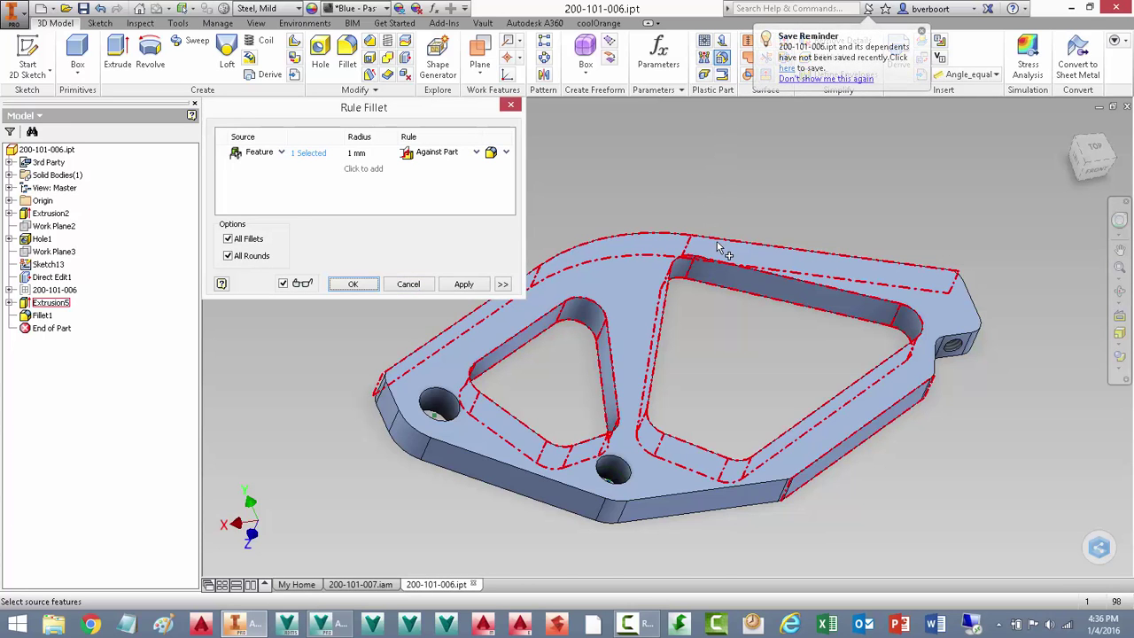
{"action": "left_click", "coordinate": [352, 282]}
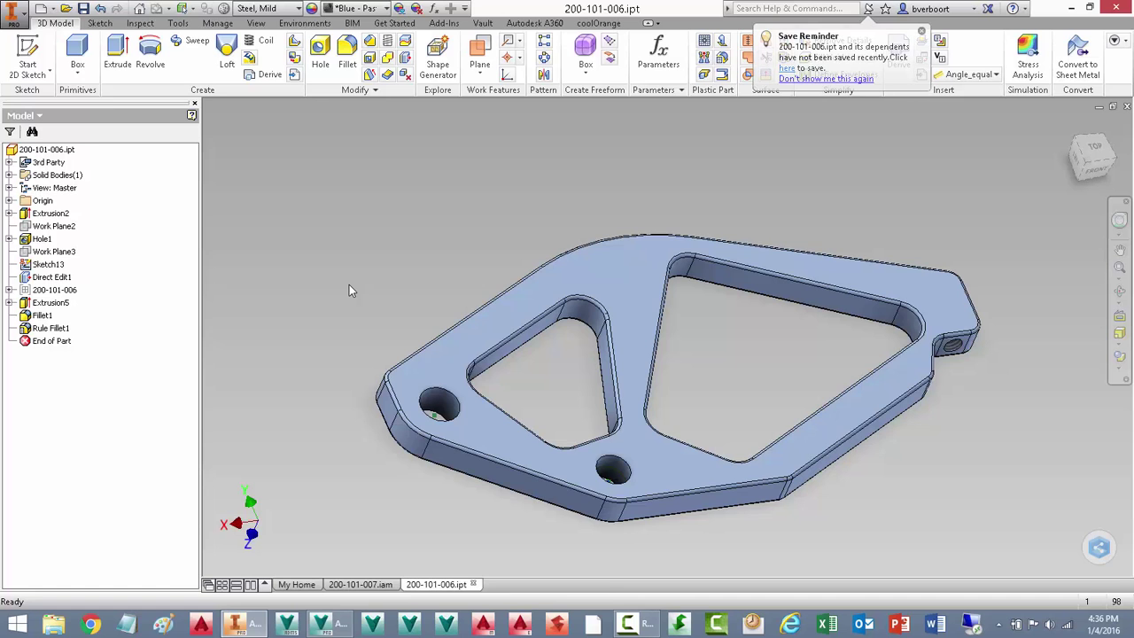
- Start a drawing of the part from a standard template with the base view oriented to TOP
{"action": "right_click", "coordinate": [64, 152]}
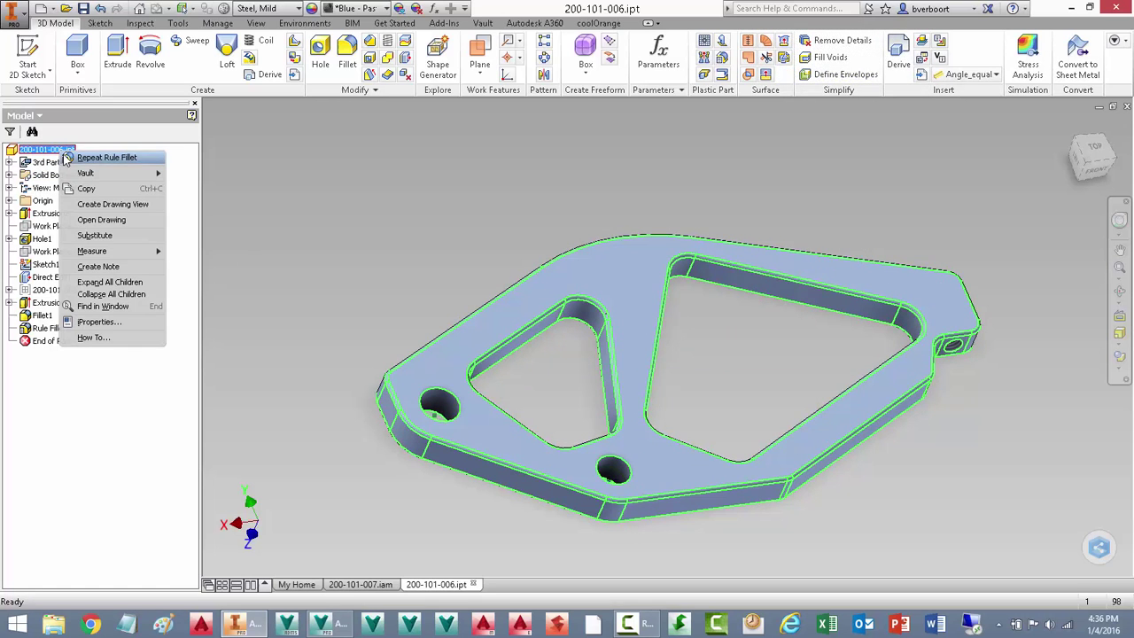
{"action": "left_click", "coordinate": [109, 206]}
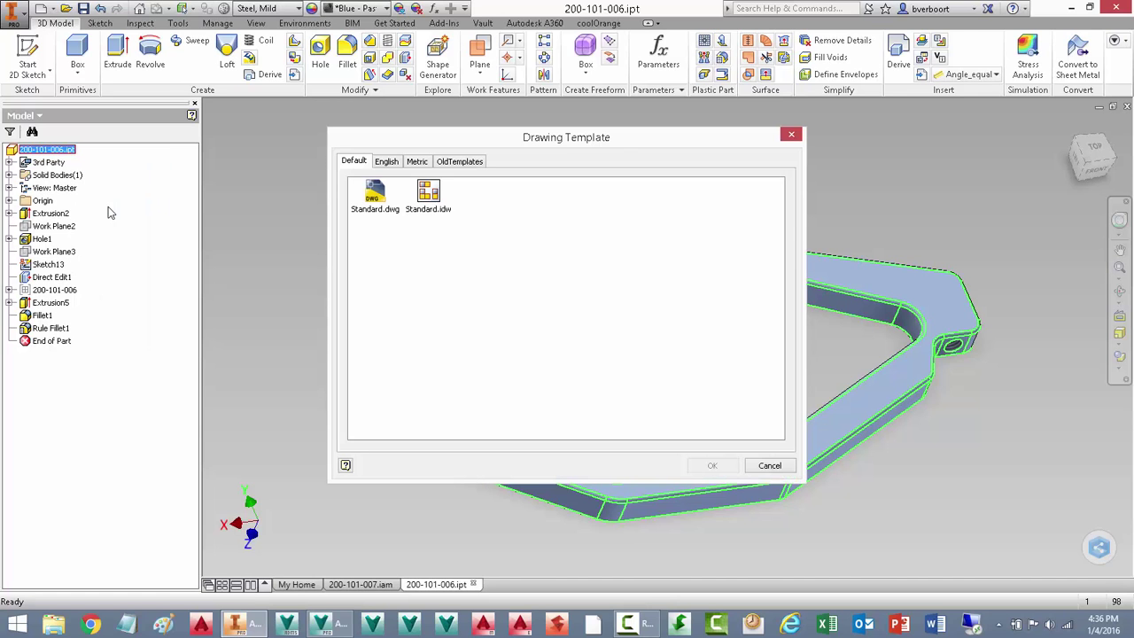
{"action": "double_click", "coordinate": [370, 206]}
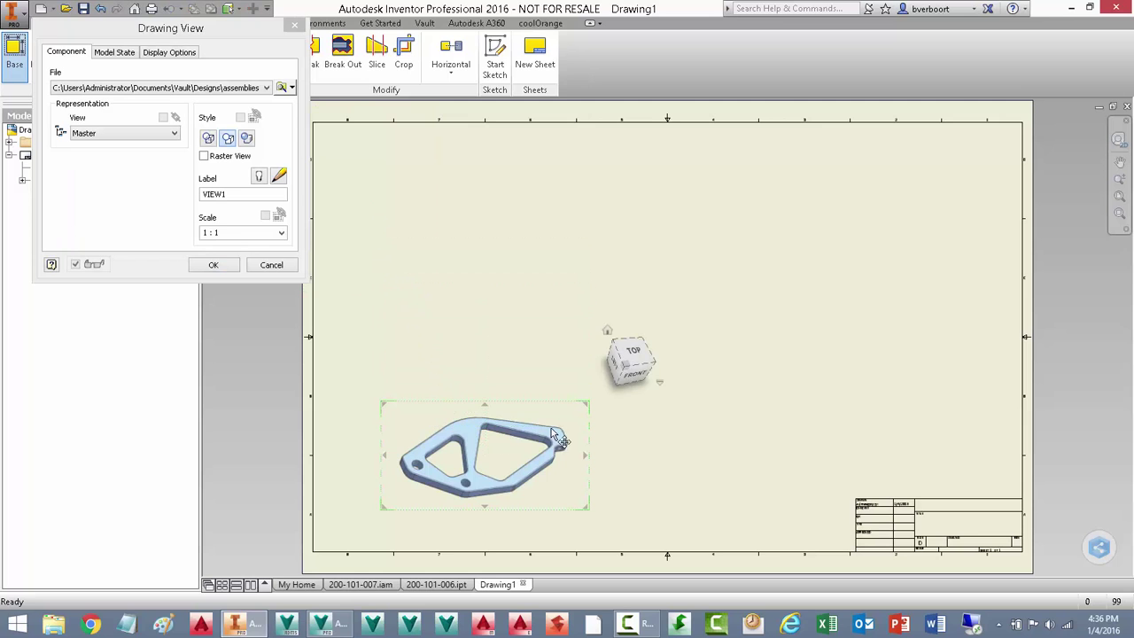
{"action": "left_click", "coordinate": [635, 357]}
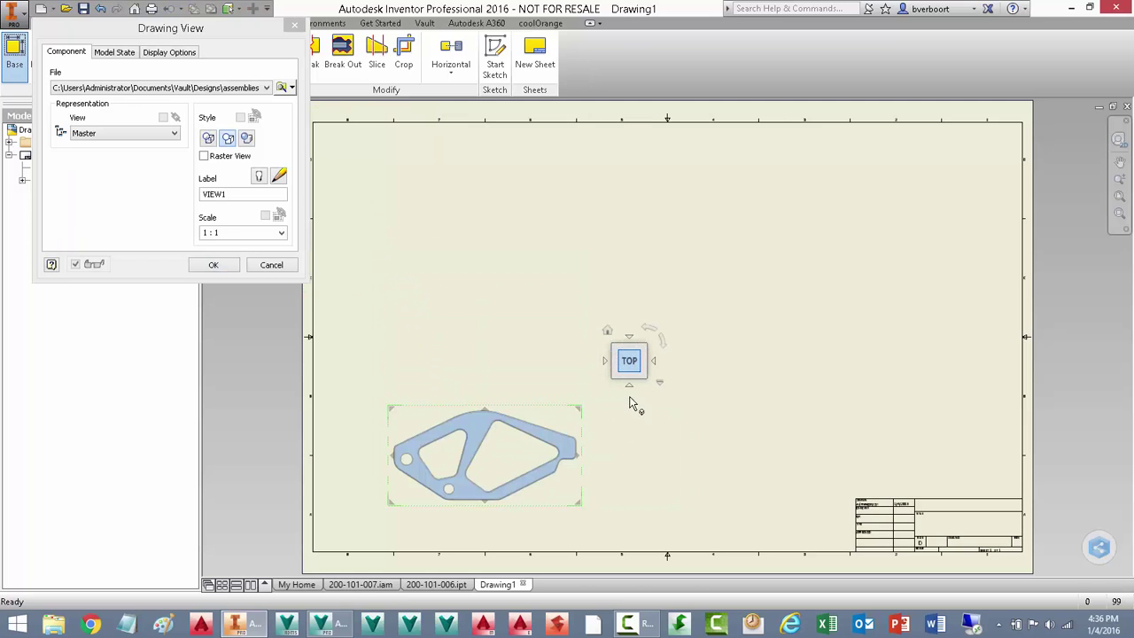
- Place projected views to the right, above, and an isometric view at upper right, then create them
{"action": "left_click", "coordinate": [764, 470]}
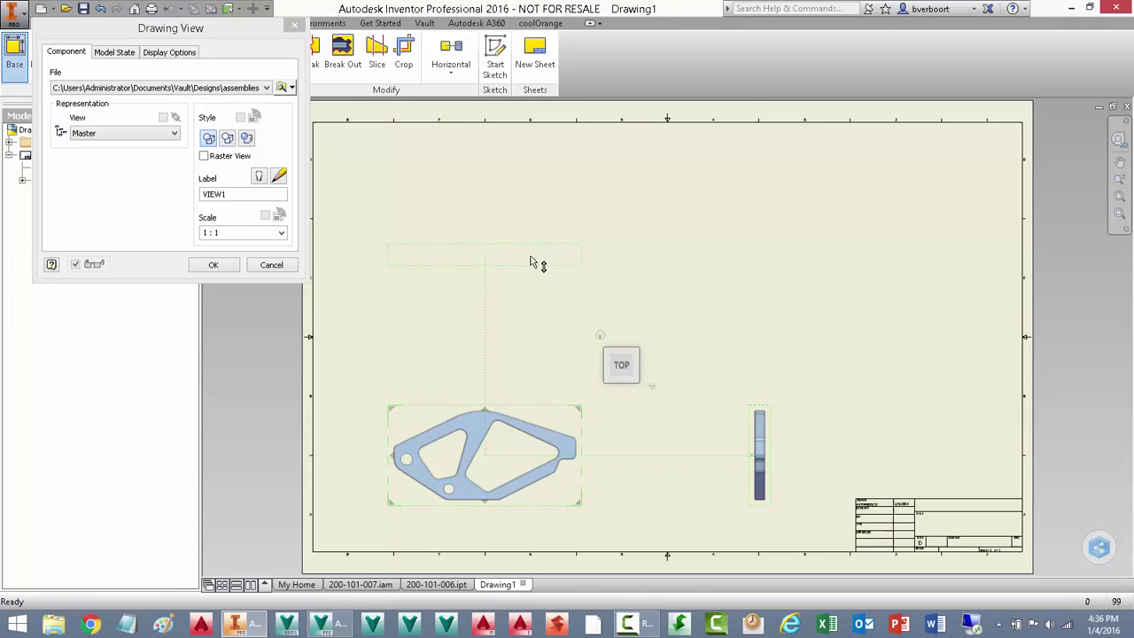
{"action": "left_click", "coordinate": [535, 258]}
{"action": "left_click", "coordinate": [882, 253]}
{"action": "right_click", "coordinate": [736, 237]}
{"action": "left_click", "coordinate": [789, 237]}
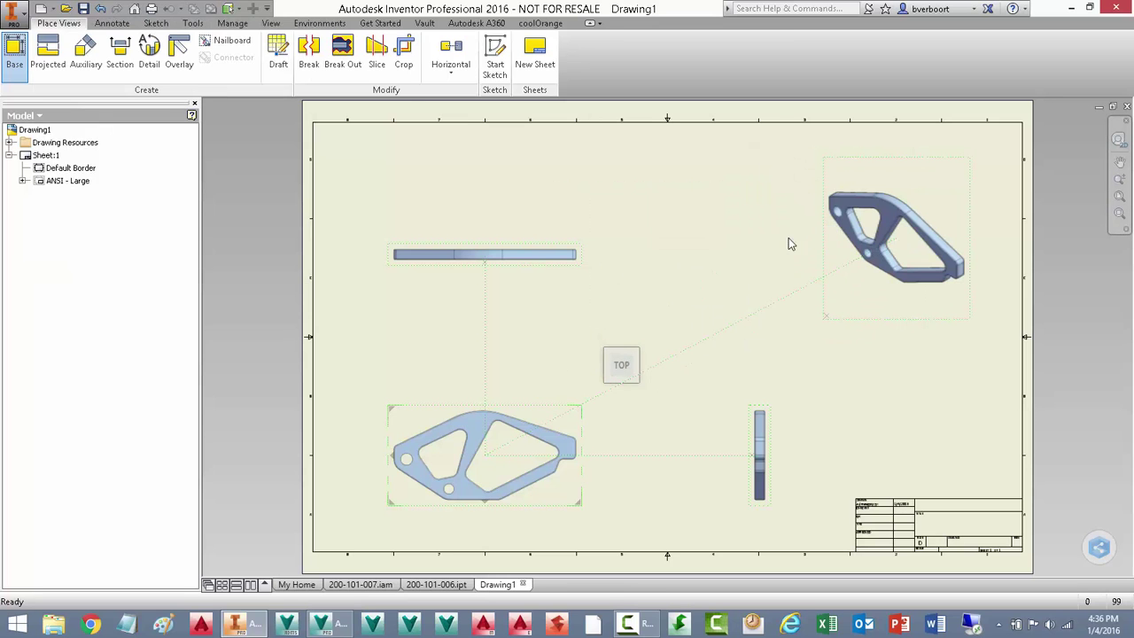
{"action": "double_click", "coordinate": [852, 284]}
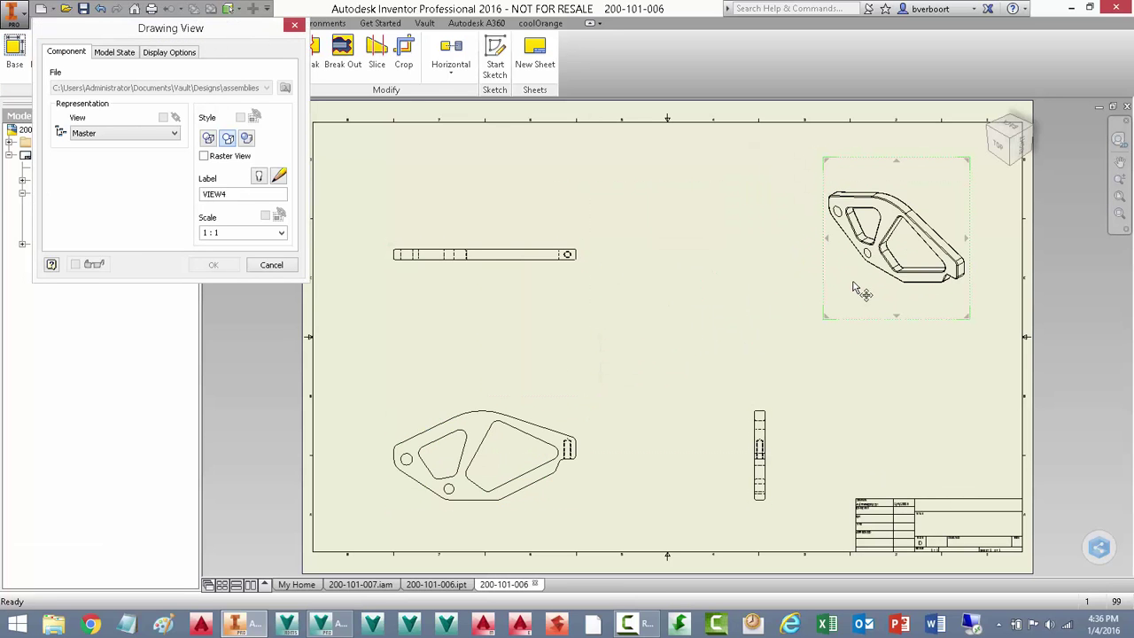
- Set the isometric view VIEW4 to the Shaded style and confirm
{"action": "left_click", "coordinate": [246, 139]}
{"action": "left_click", "coordinate": [215, 264]}
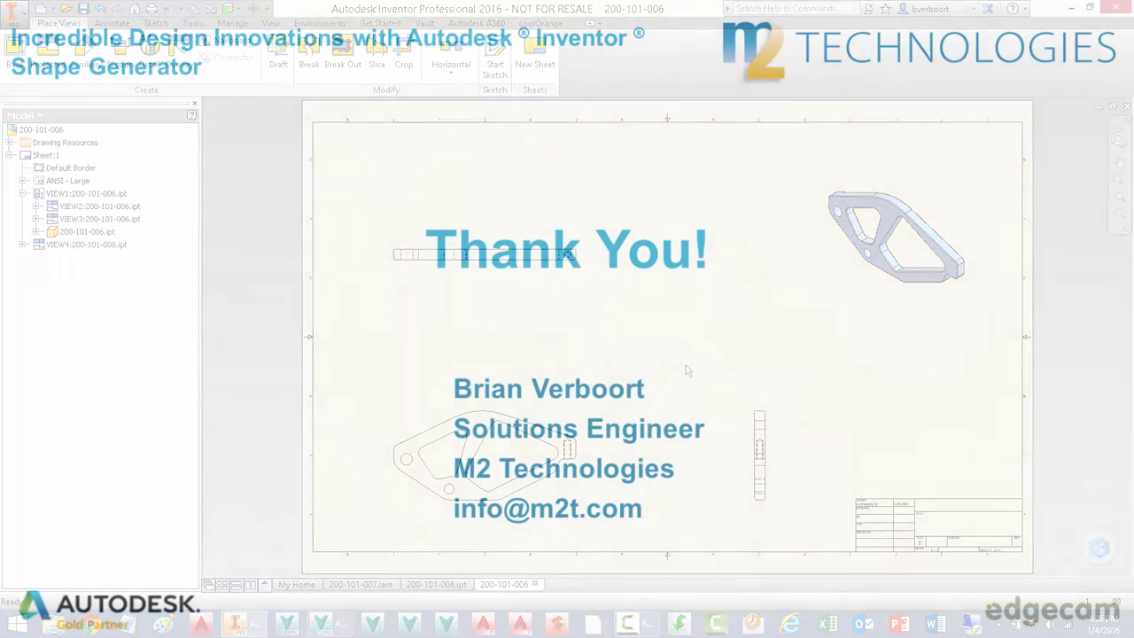